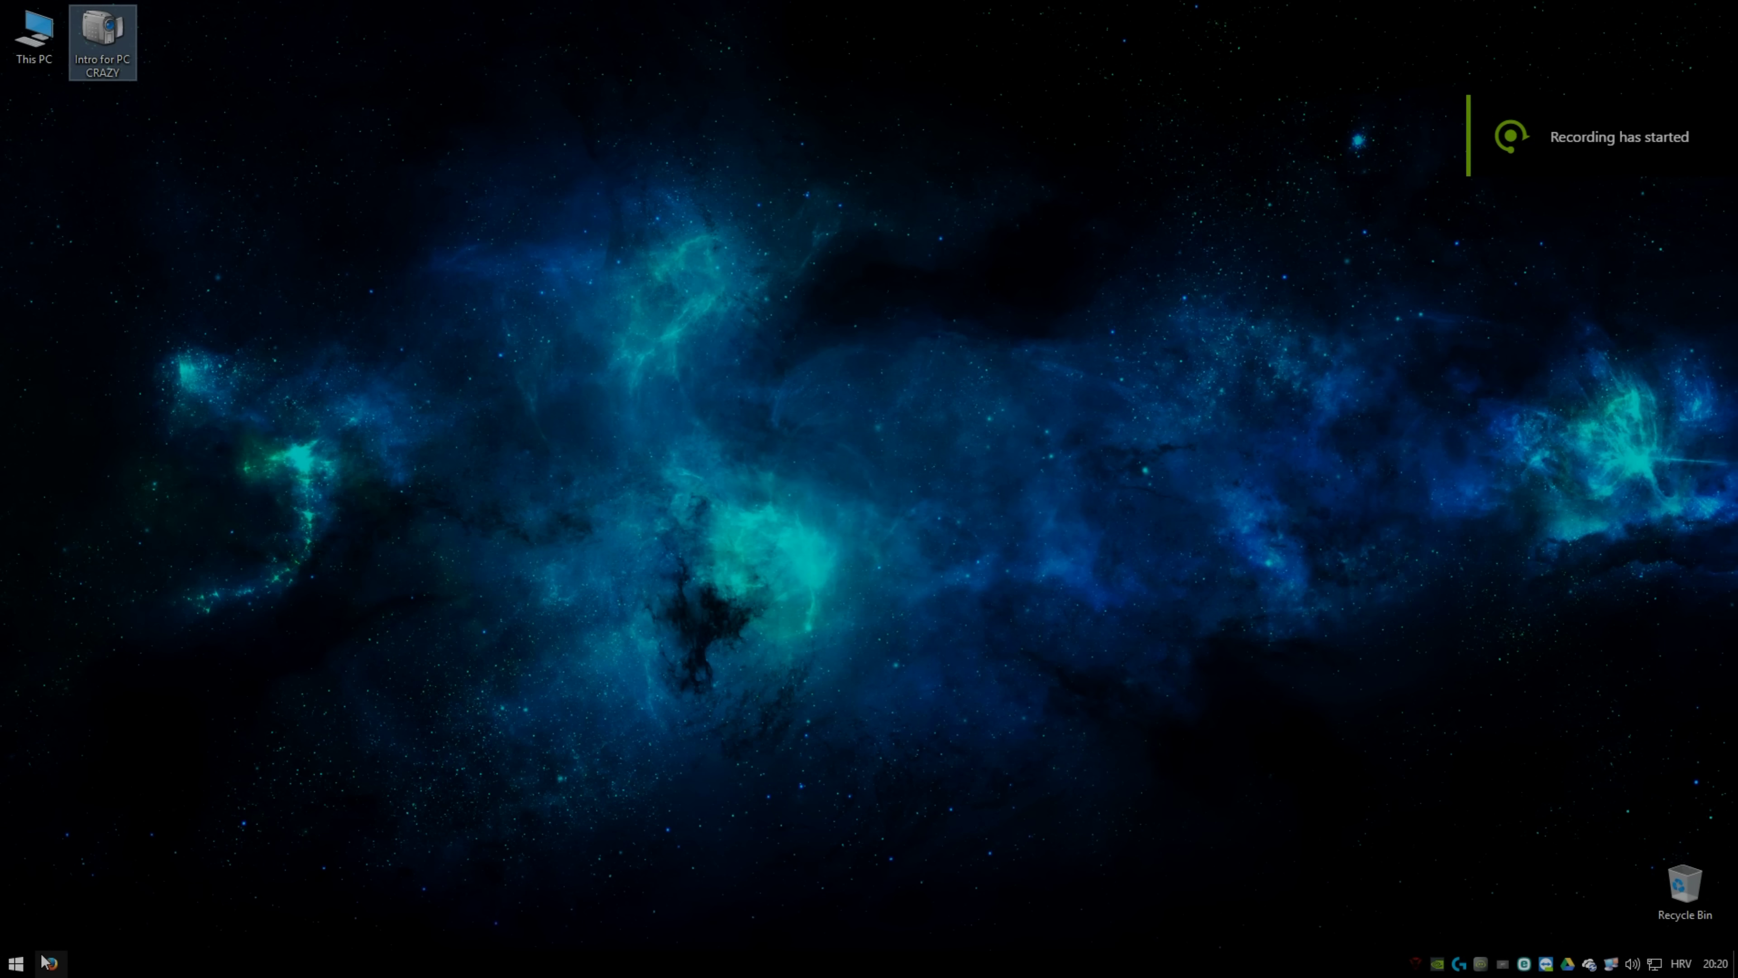
# Launch PowerDirector from the Start menu to get an empty untitled project.
pyautogui.click(16, 964)
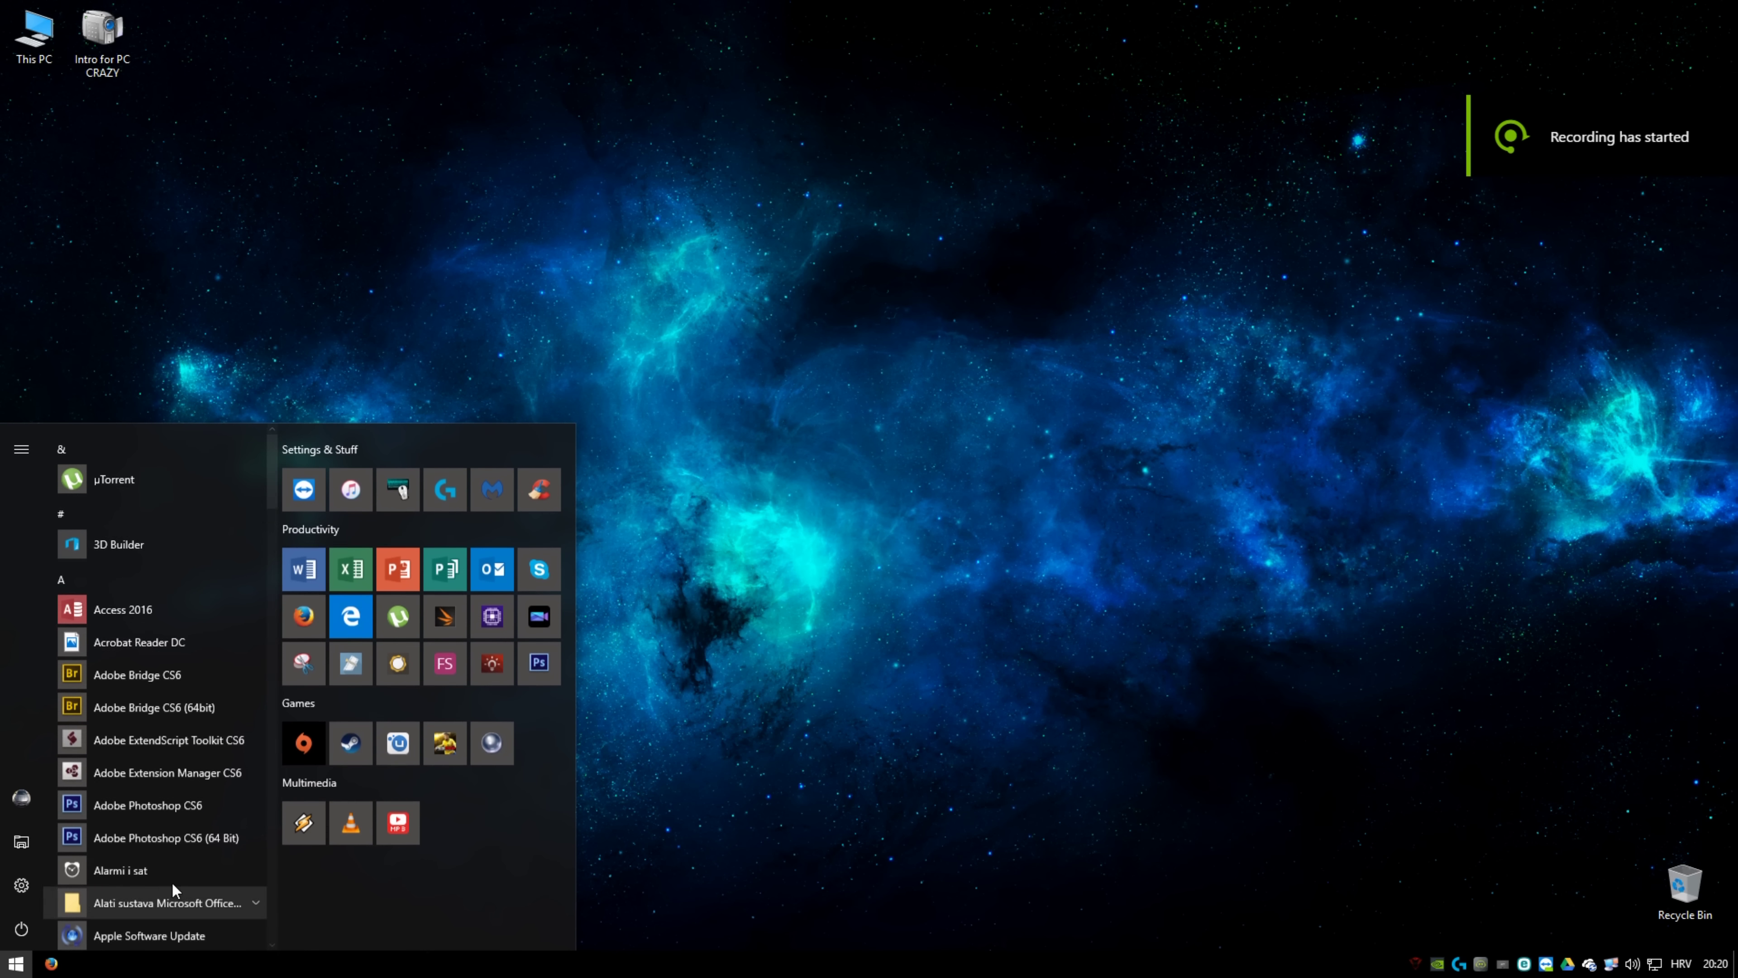
pyautogui.click(547, 614)
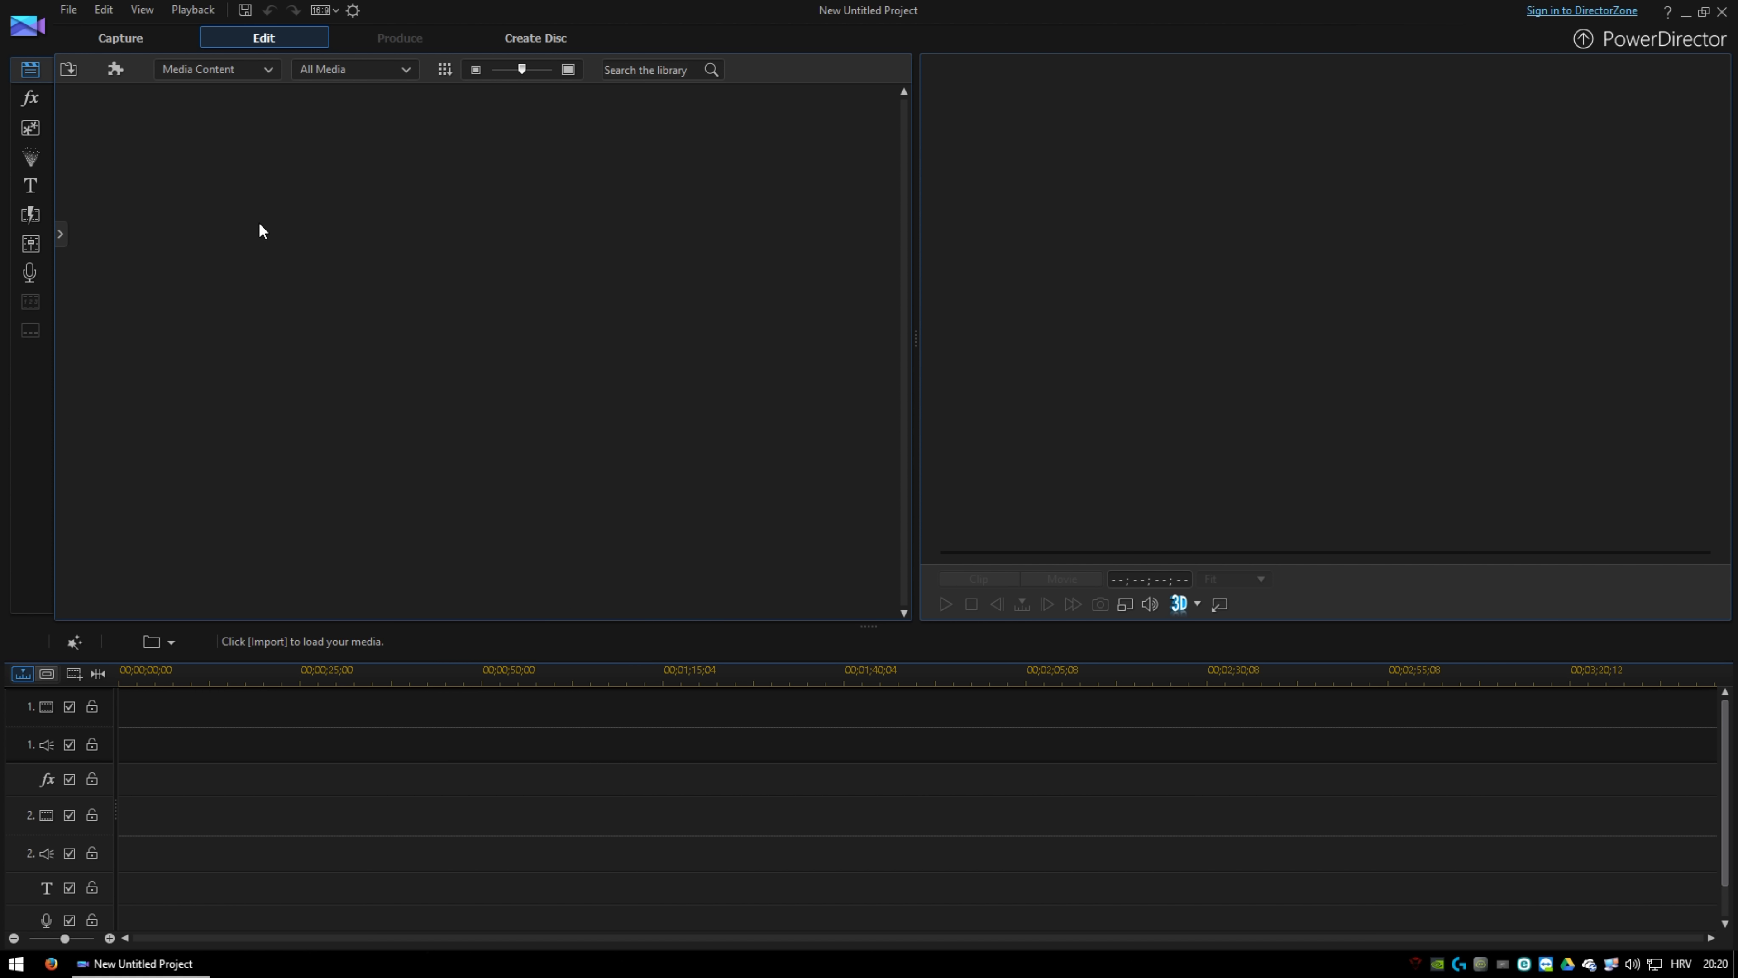
# Open Import Media Files and select the first two Battlefield 1 clips in Desktop\Intro for PC CRAZY\Trust GXT 177 testing.
pyautogui.click(75, 12)
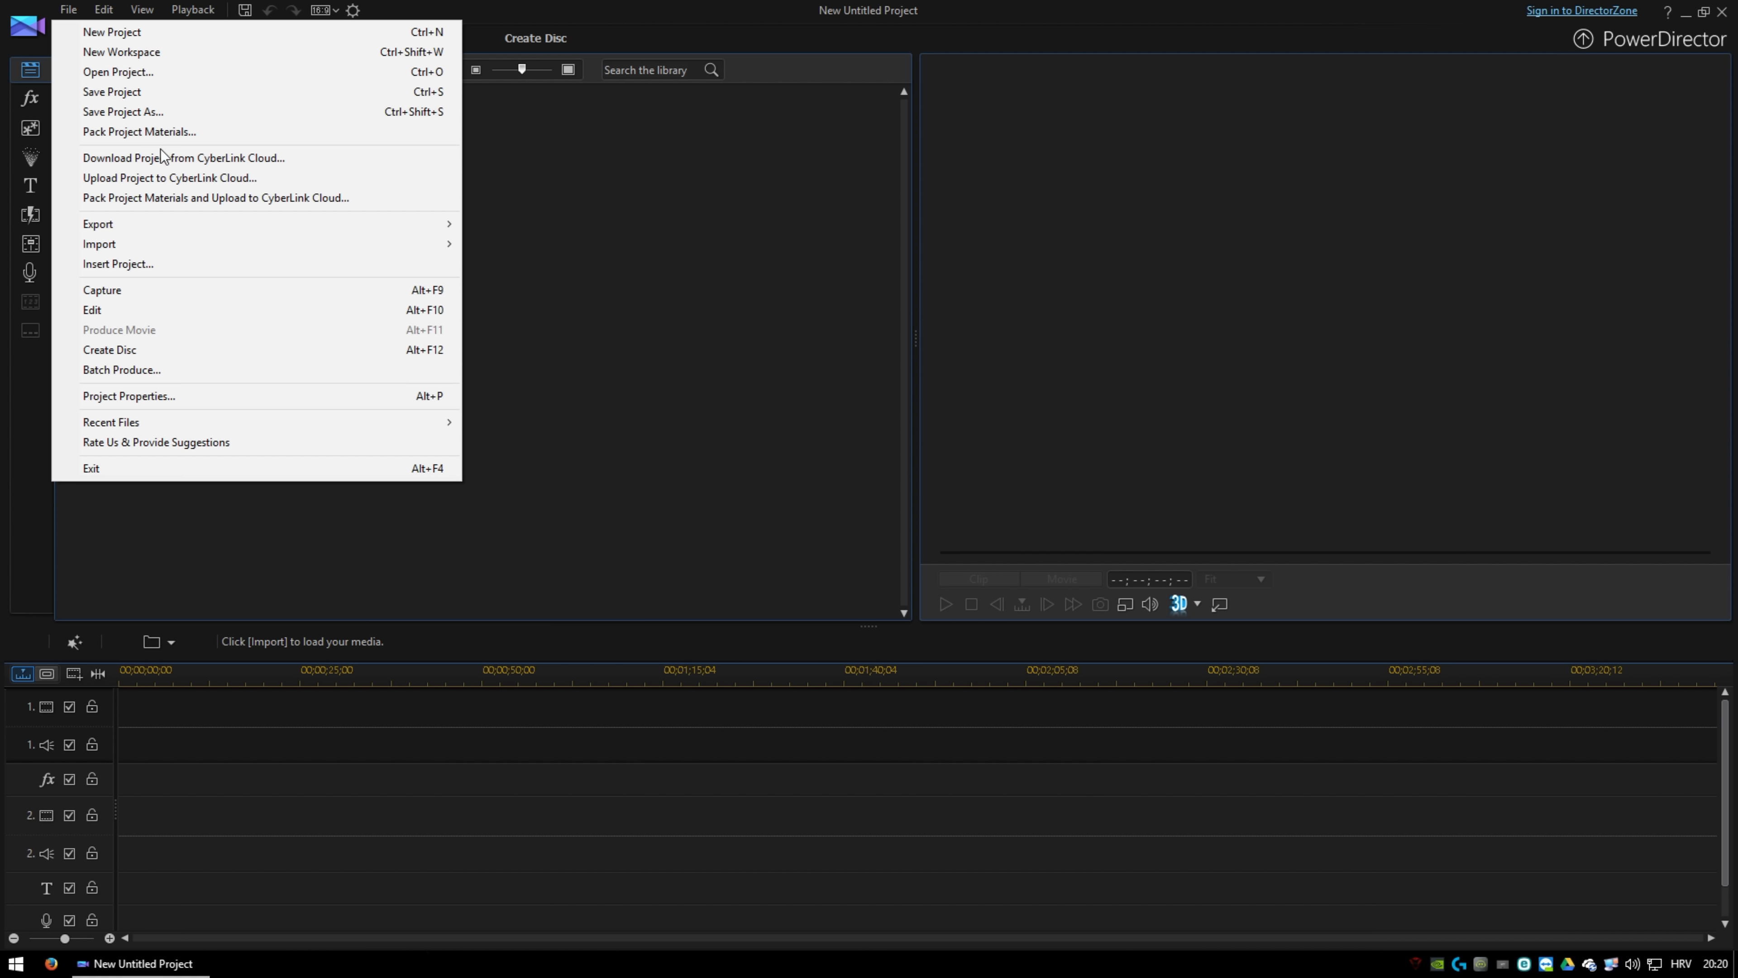
pyautogui.moveTo(194, 251)
pyautogui.click(493, 245)
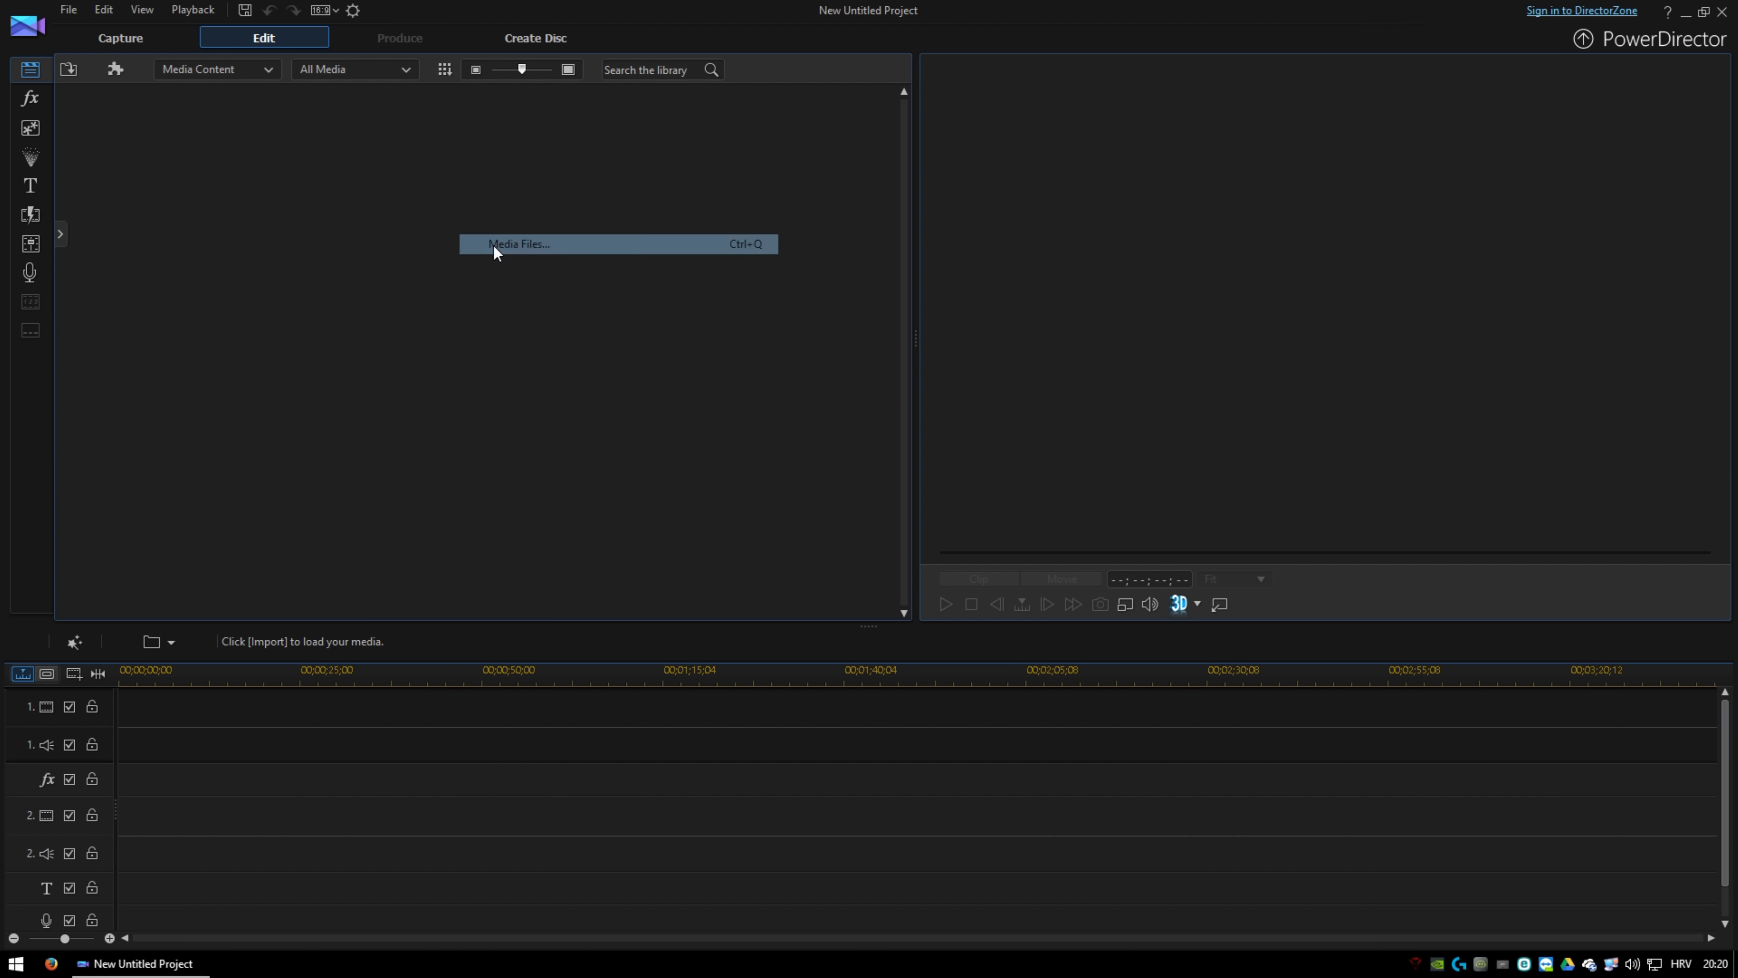
pyautogui.click(662, 314)
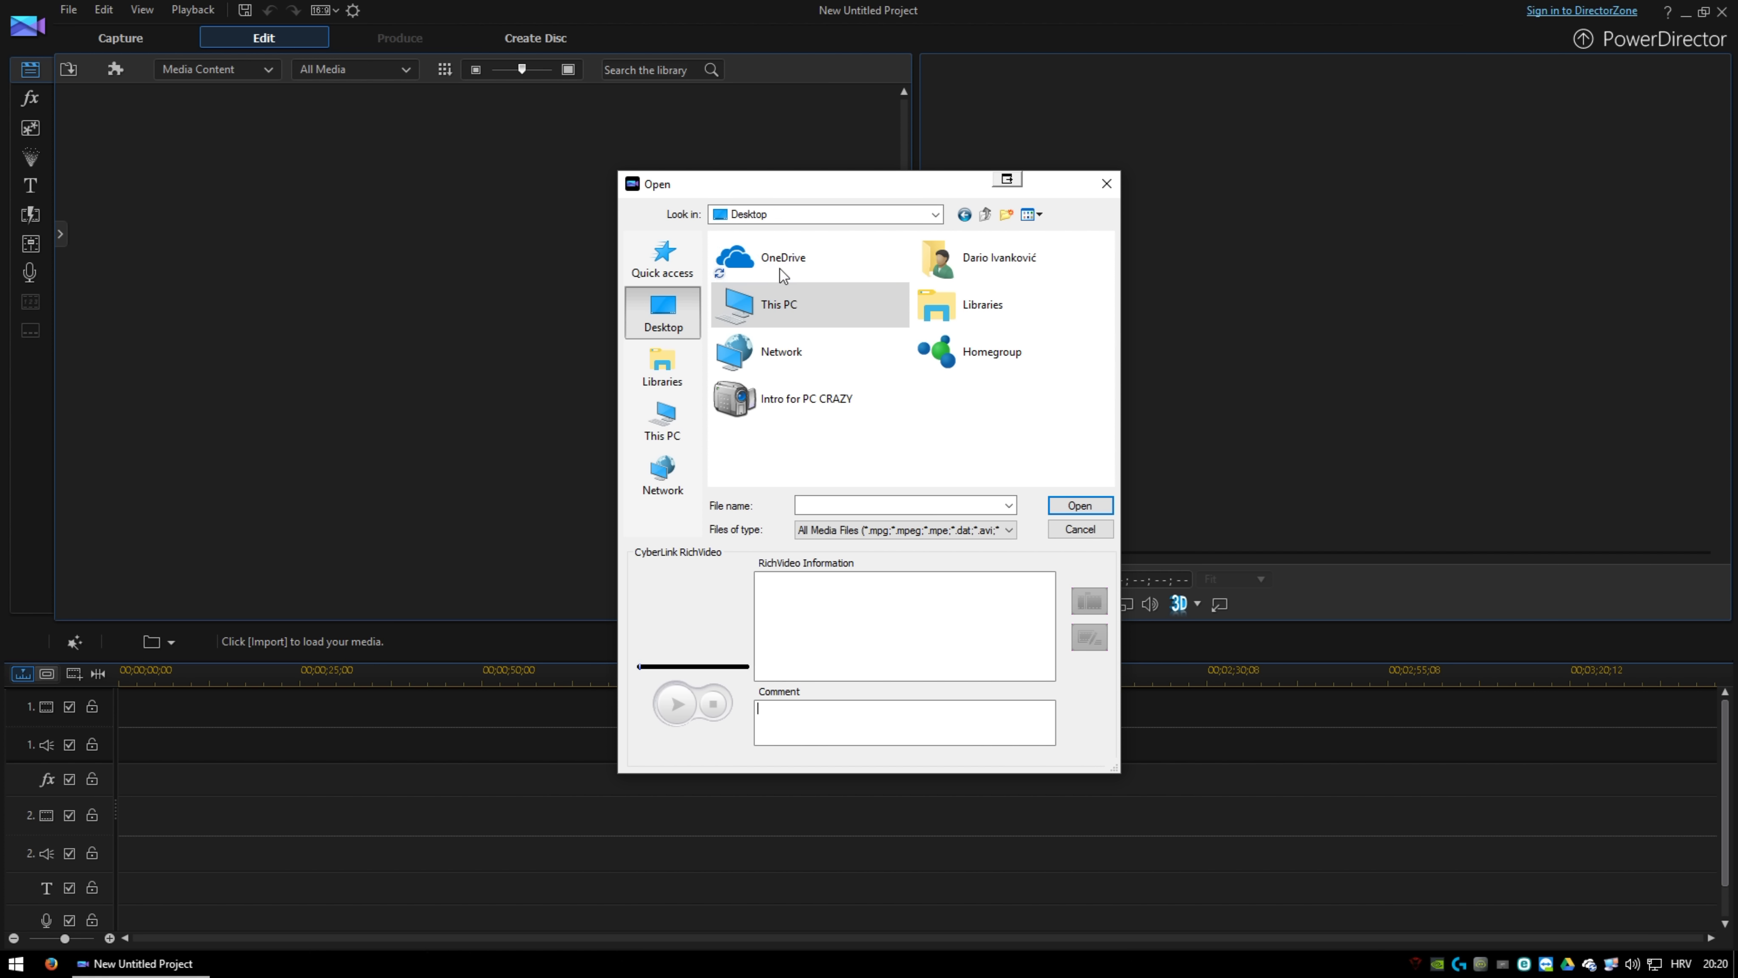
pyautogui.doubleClick(971, 270)
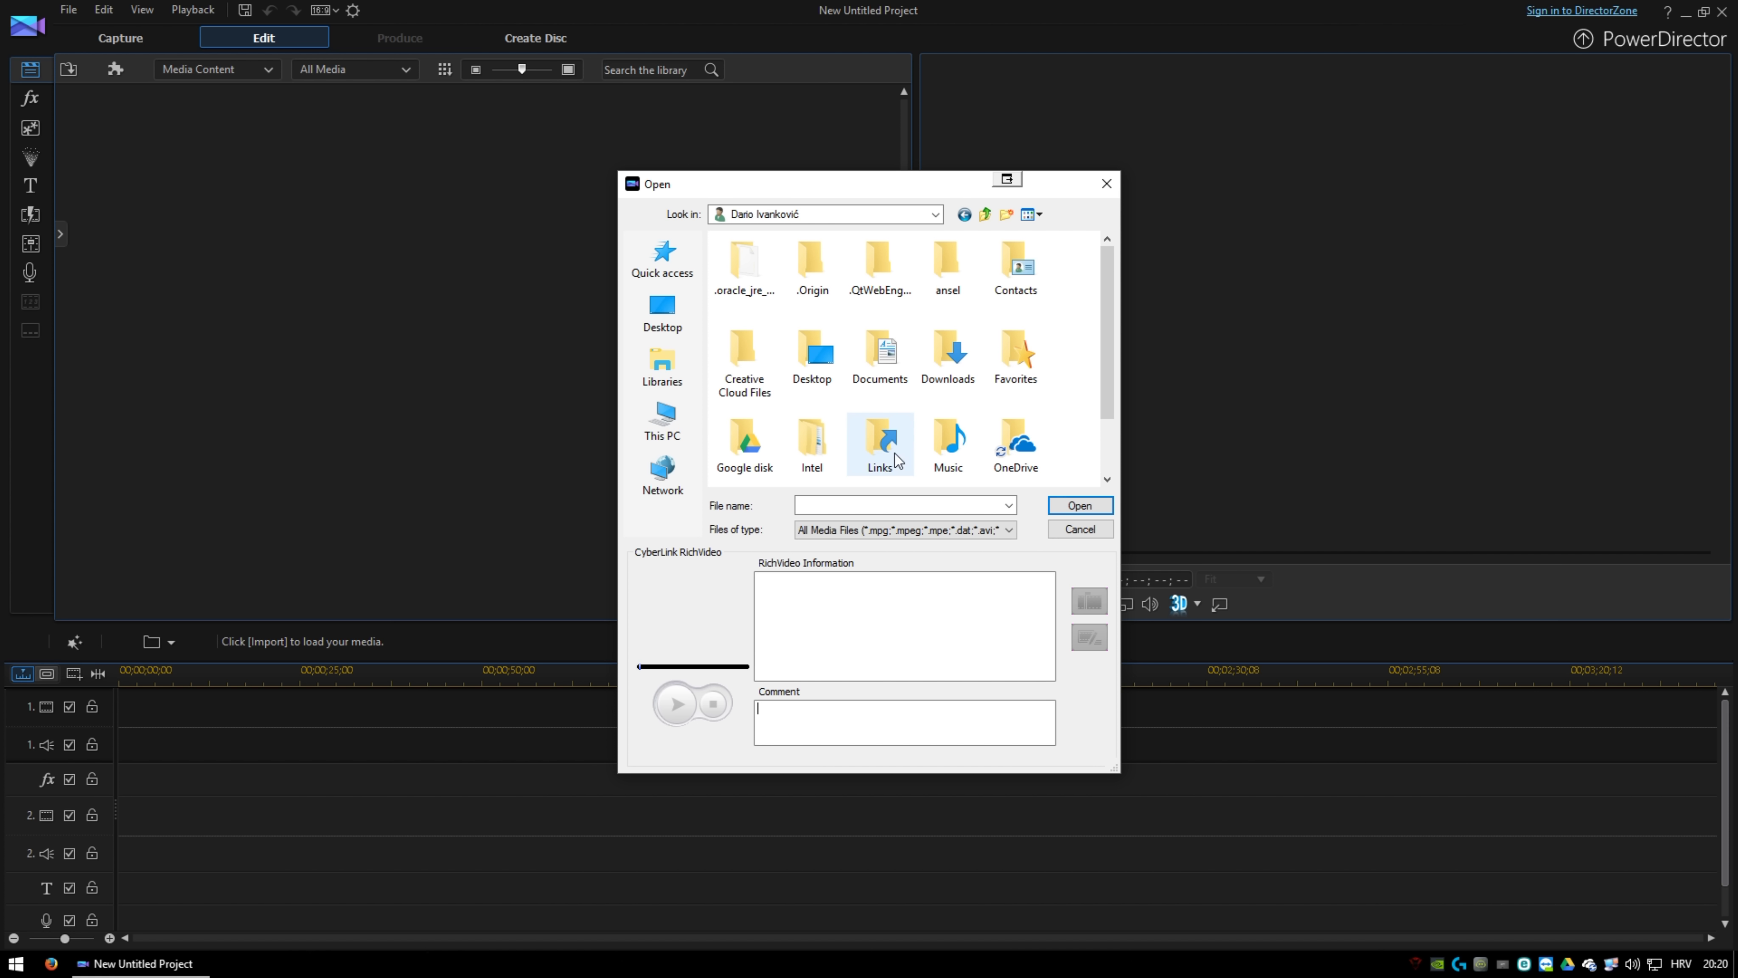
pyautogui.scroll(-1, 855, 400)
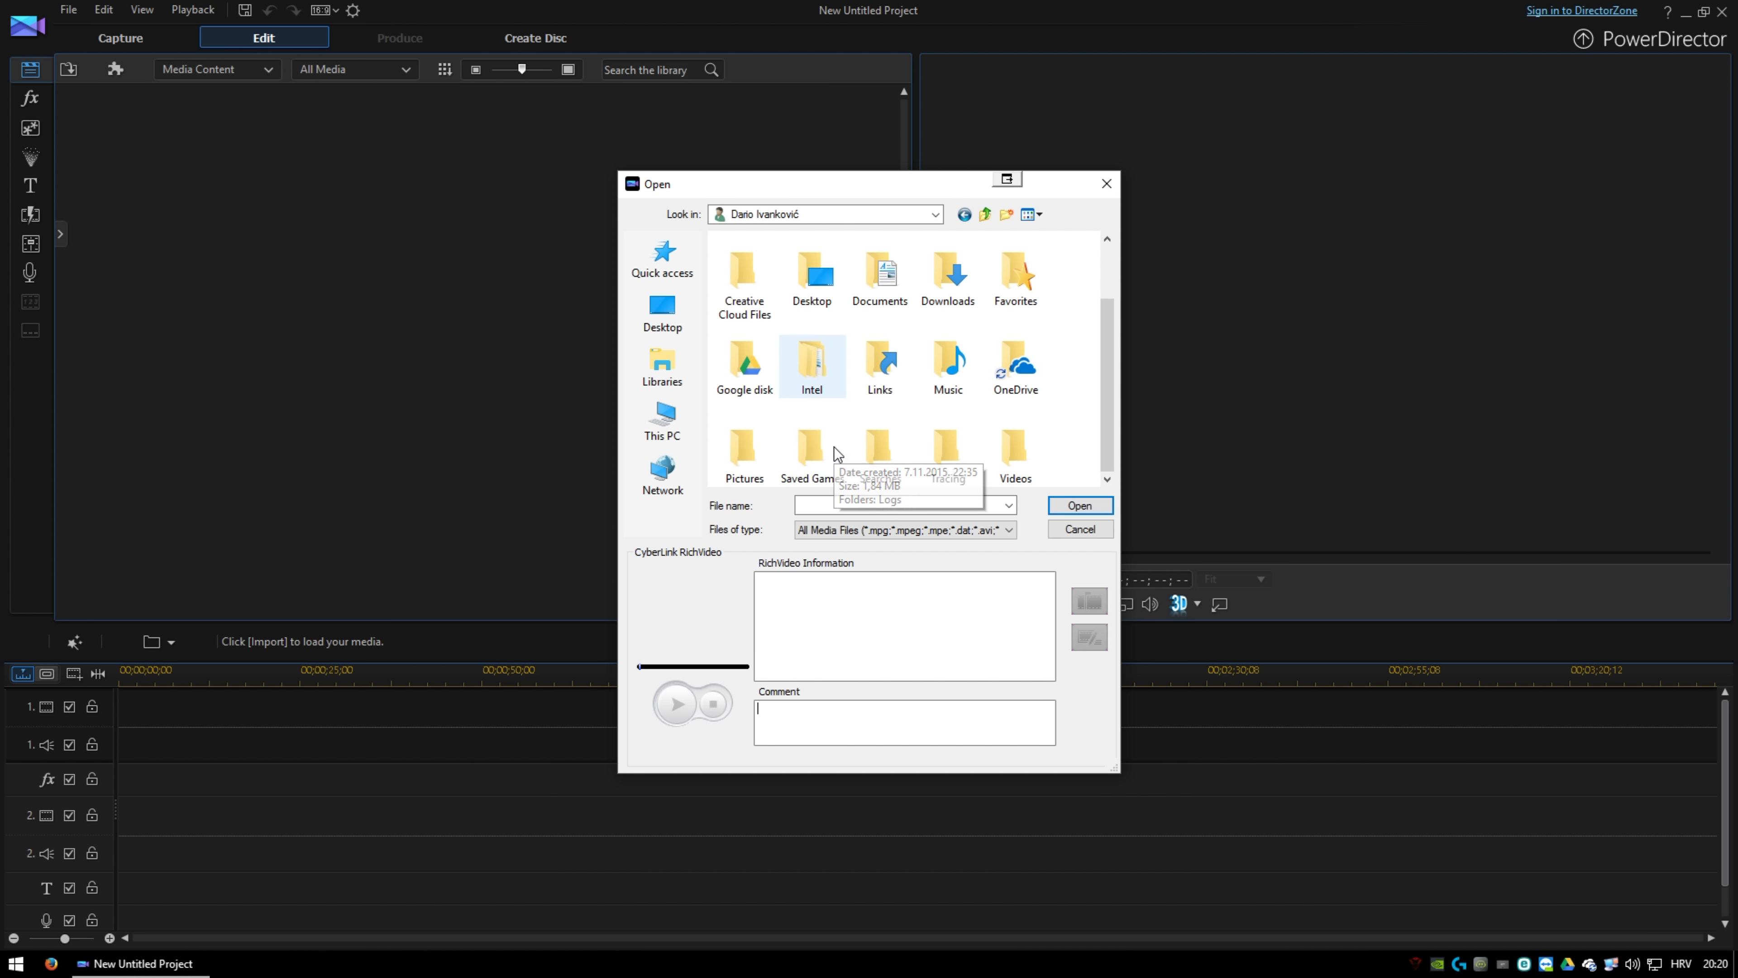
pyautogui.doubleClick(825, 295)
pyautogui.doubleClick(757, 266)
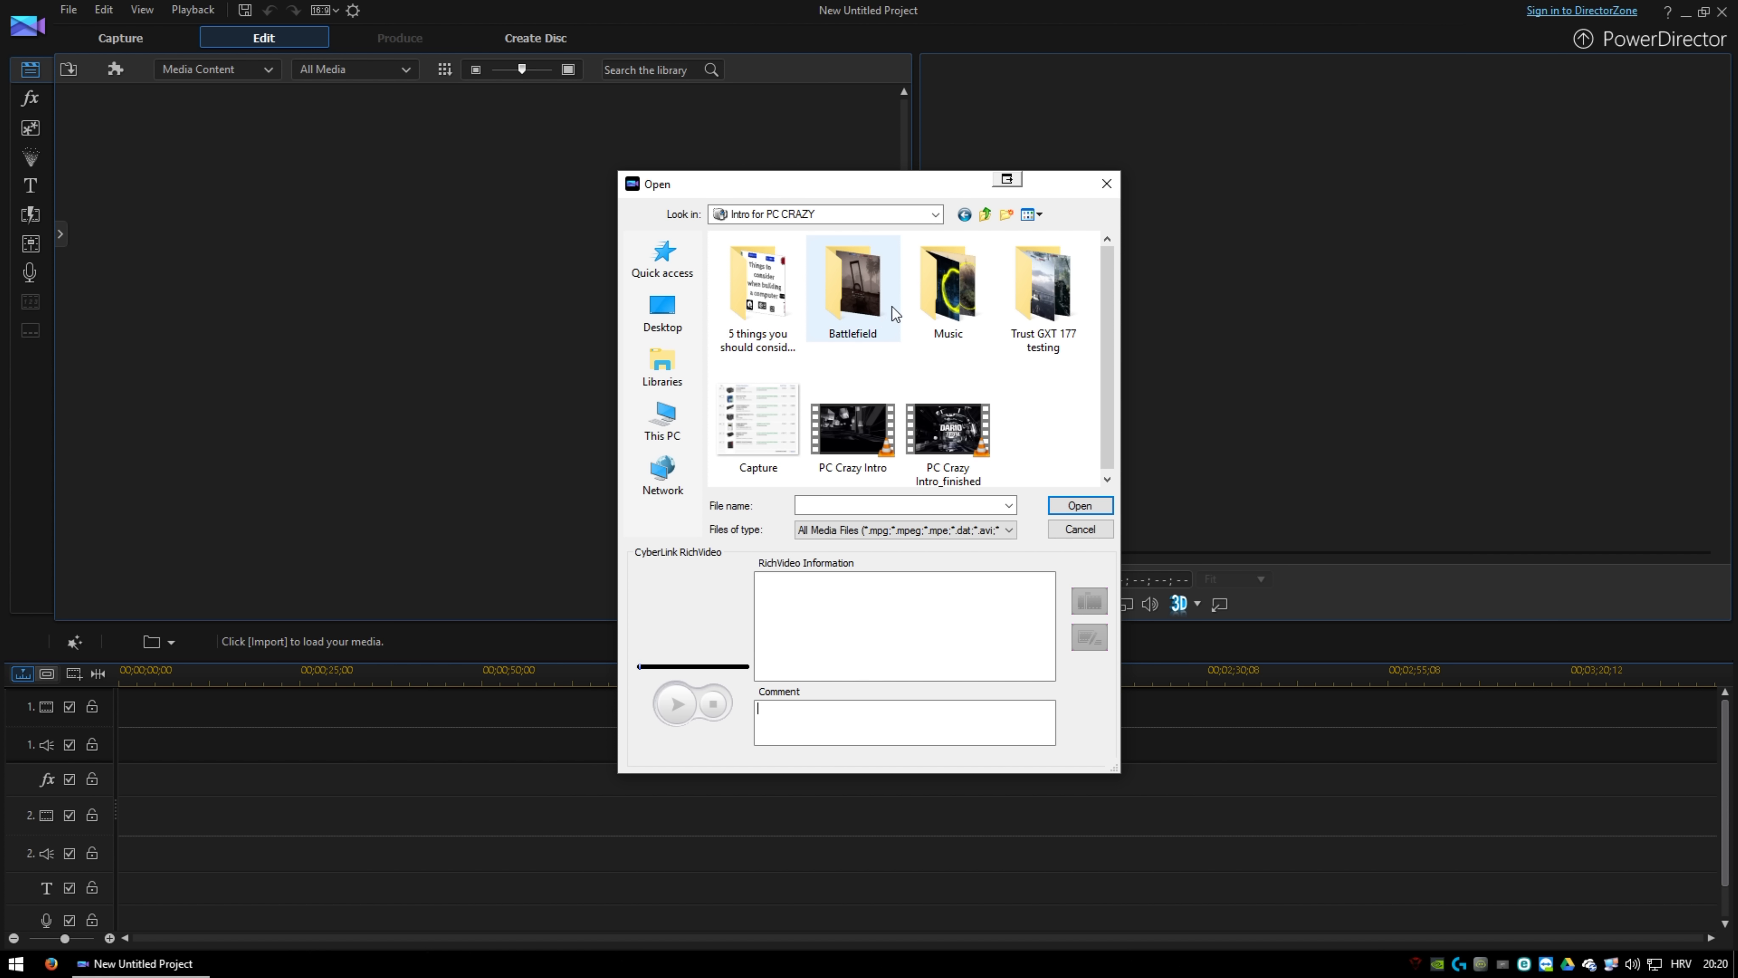
pyautogui.doubleClick(1052, 306)
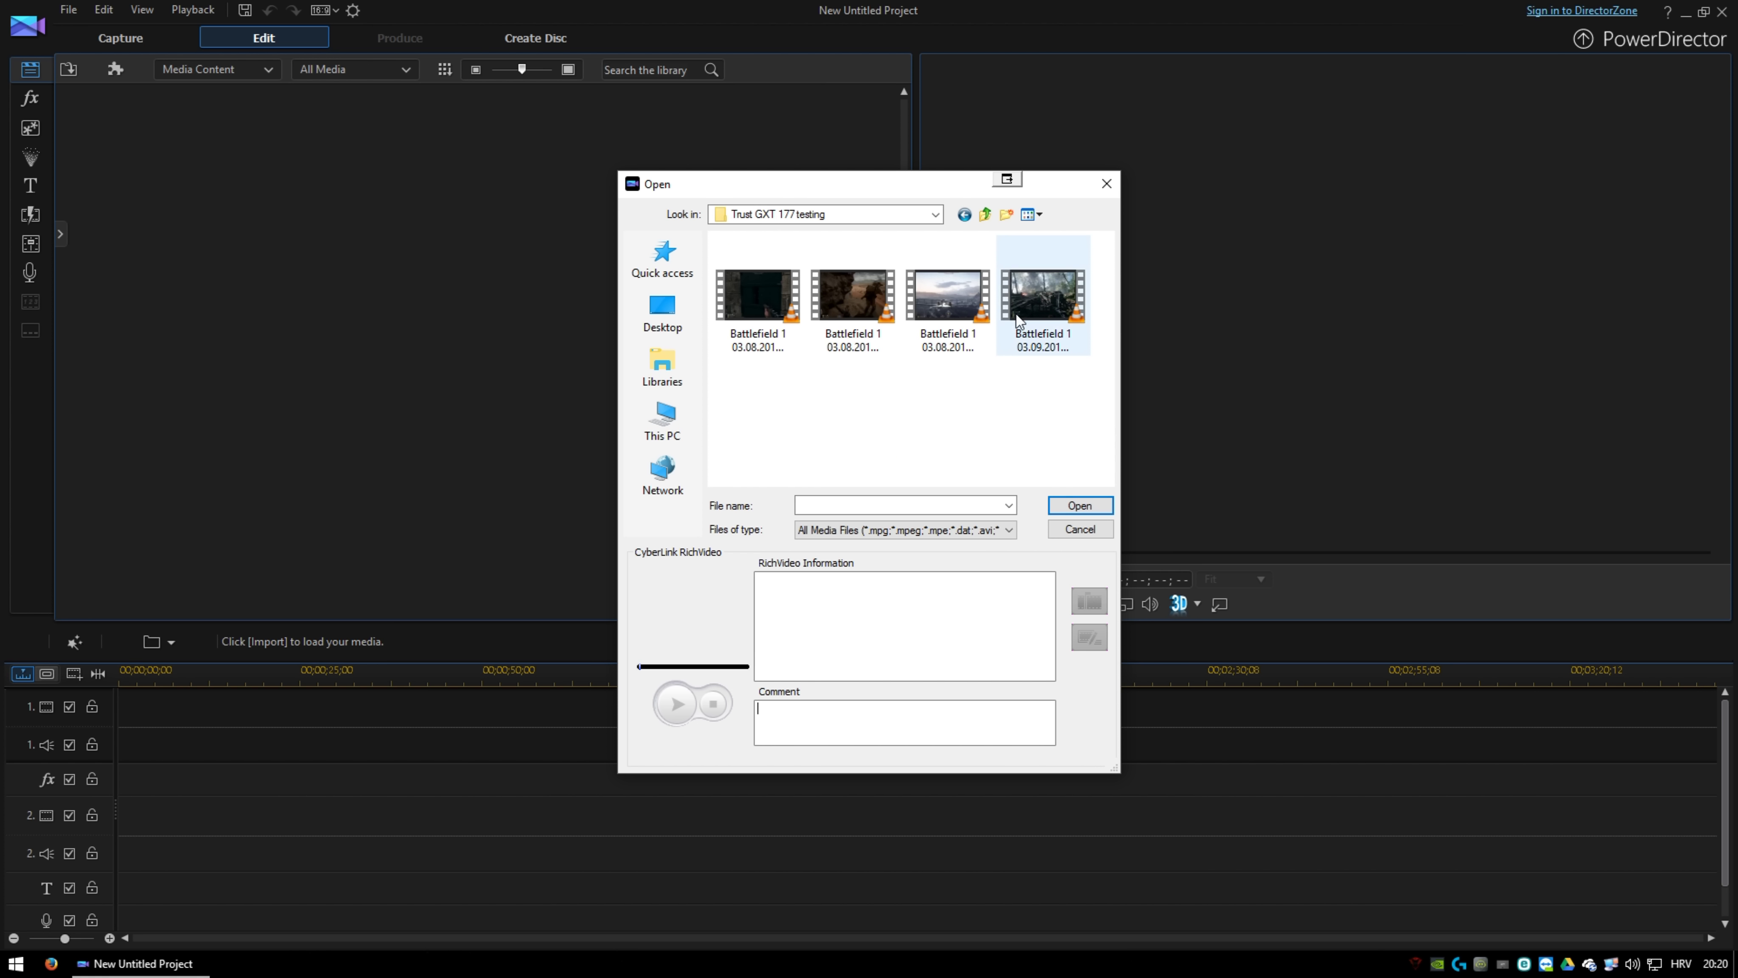
pyautogui.moveTo(909, 394); pyautogui.dragTo(774, 286)
# Import both clips and place them back to back on track 1, the second starting at 00:15:57:05.
pyautogui.click(1076, 507)
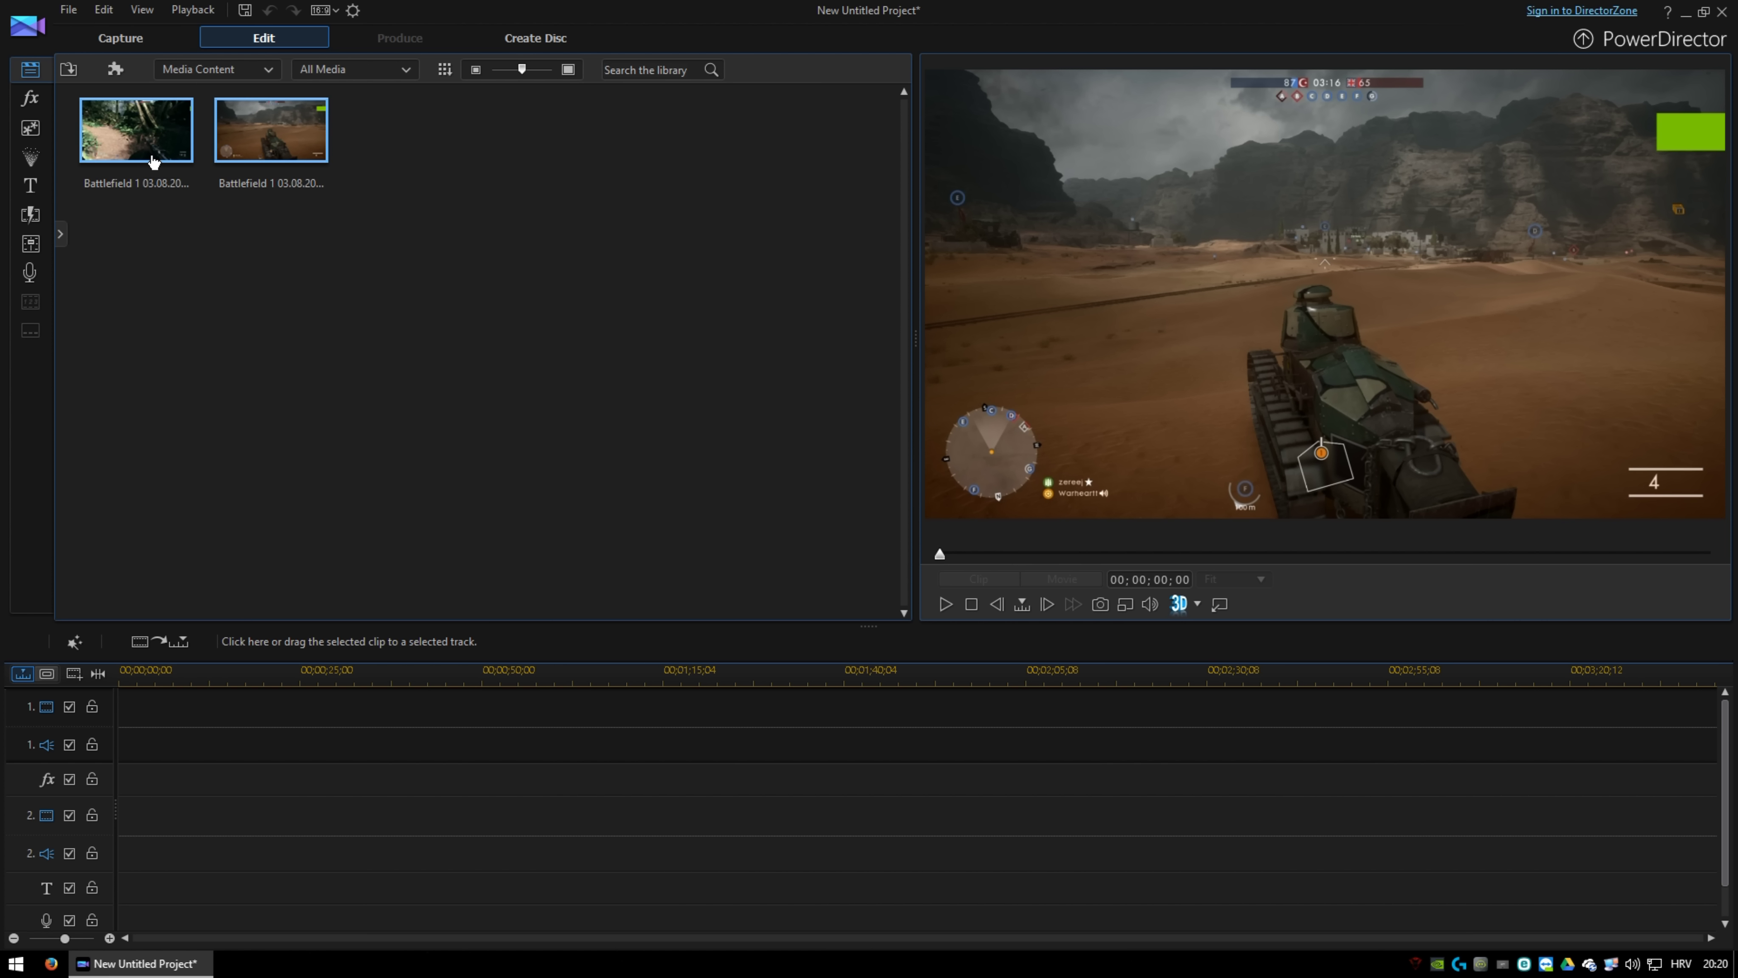
pyautogui.moveTo(308, 706); pyautogui.dragTo(118, 724)
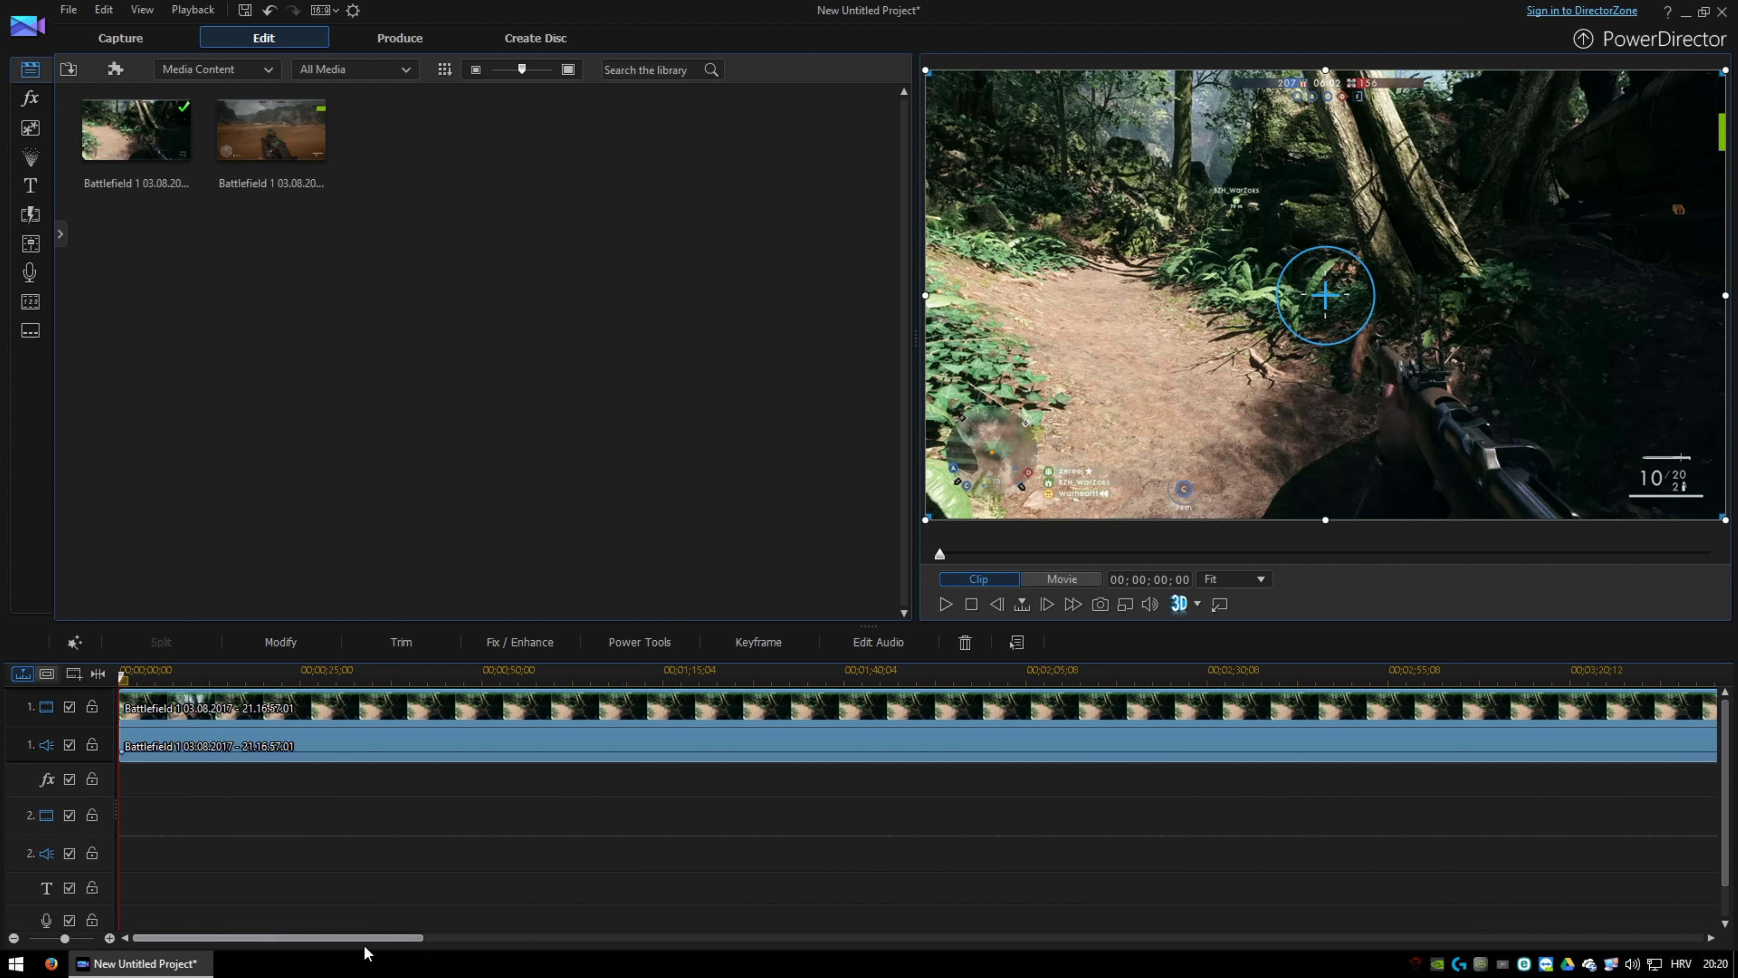
pyautogui.moveTo(386, 950); pyautogui.dragTo(1383, 972)
pyautogui.moveTo(257, 144); pyautogui.dragTo(661, 739)
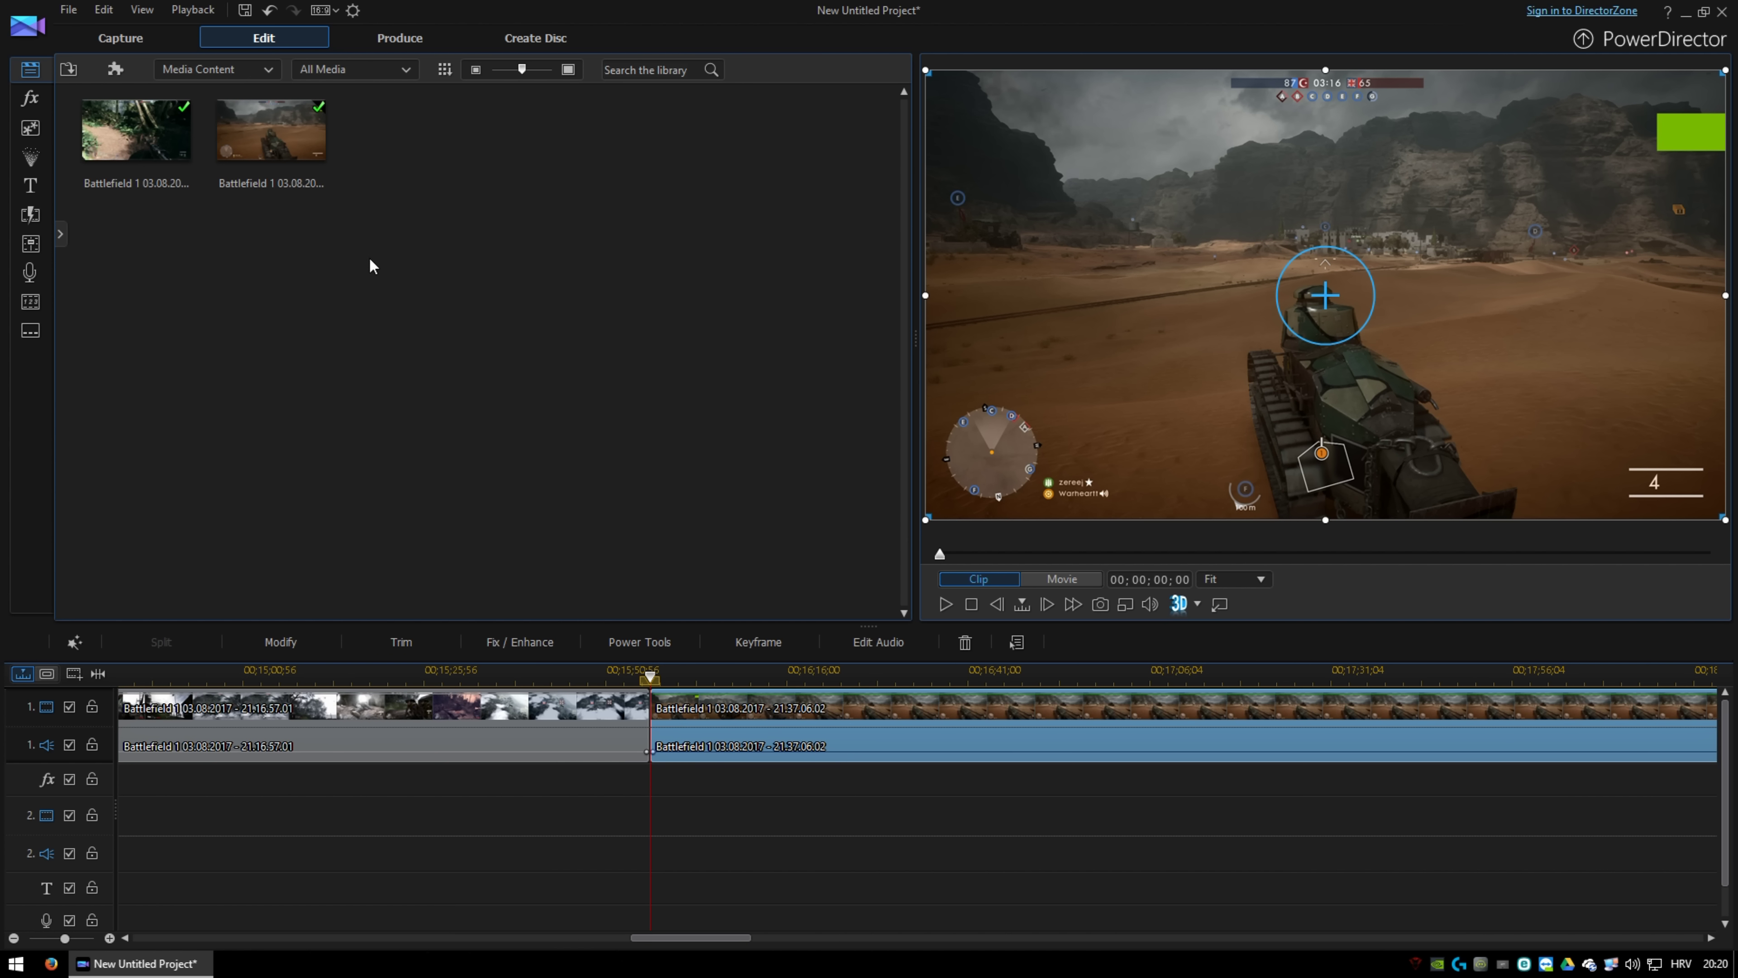
# Find Fade in the Transition Room and try dropping it onto the clip join.
pyautogui.click(30, 215)
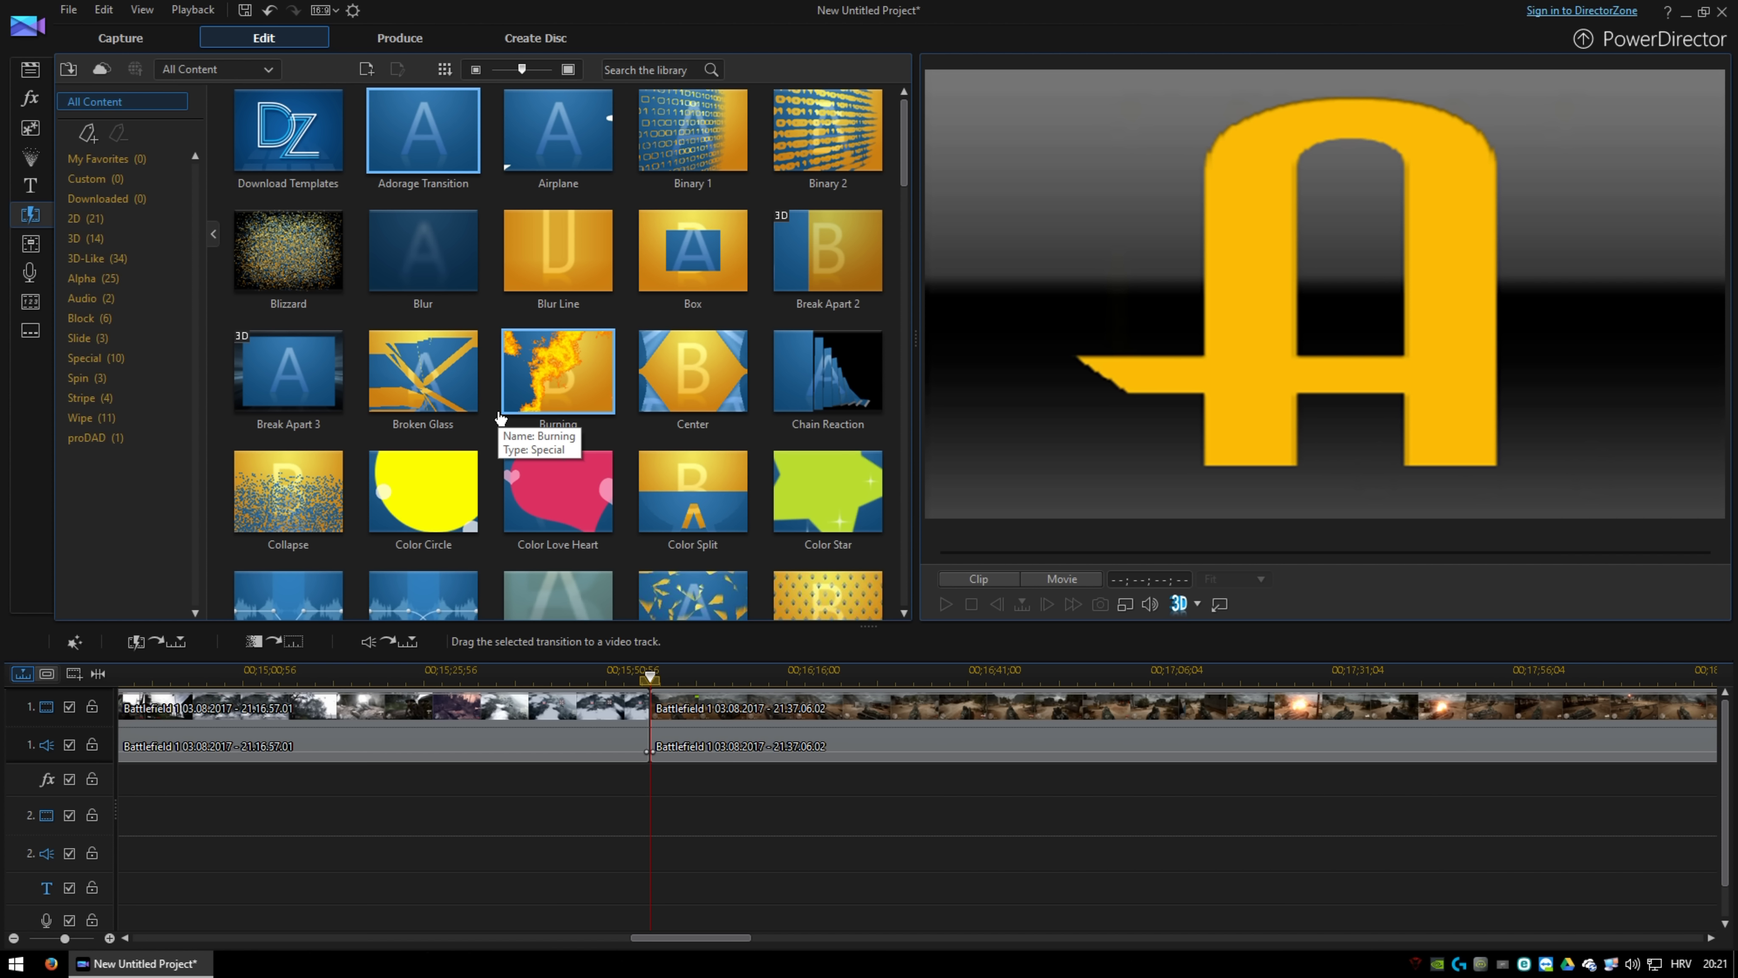
pyautogui.scroll(-7, 499, 418)
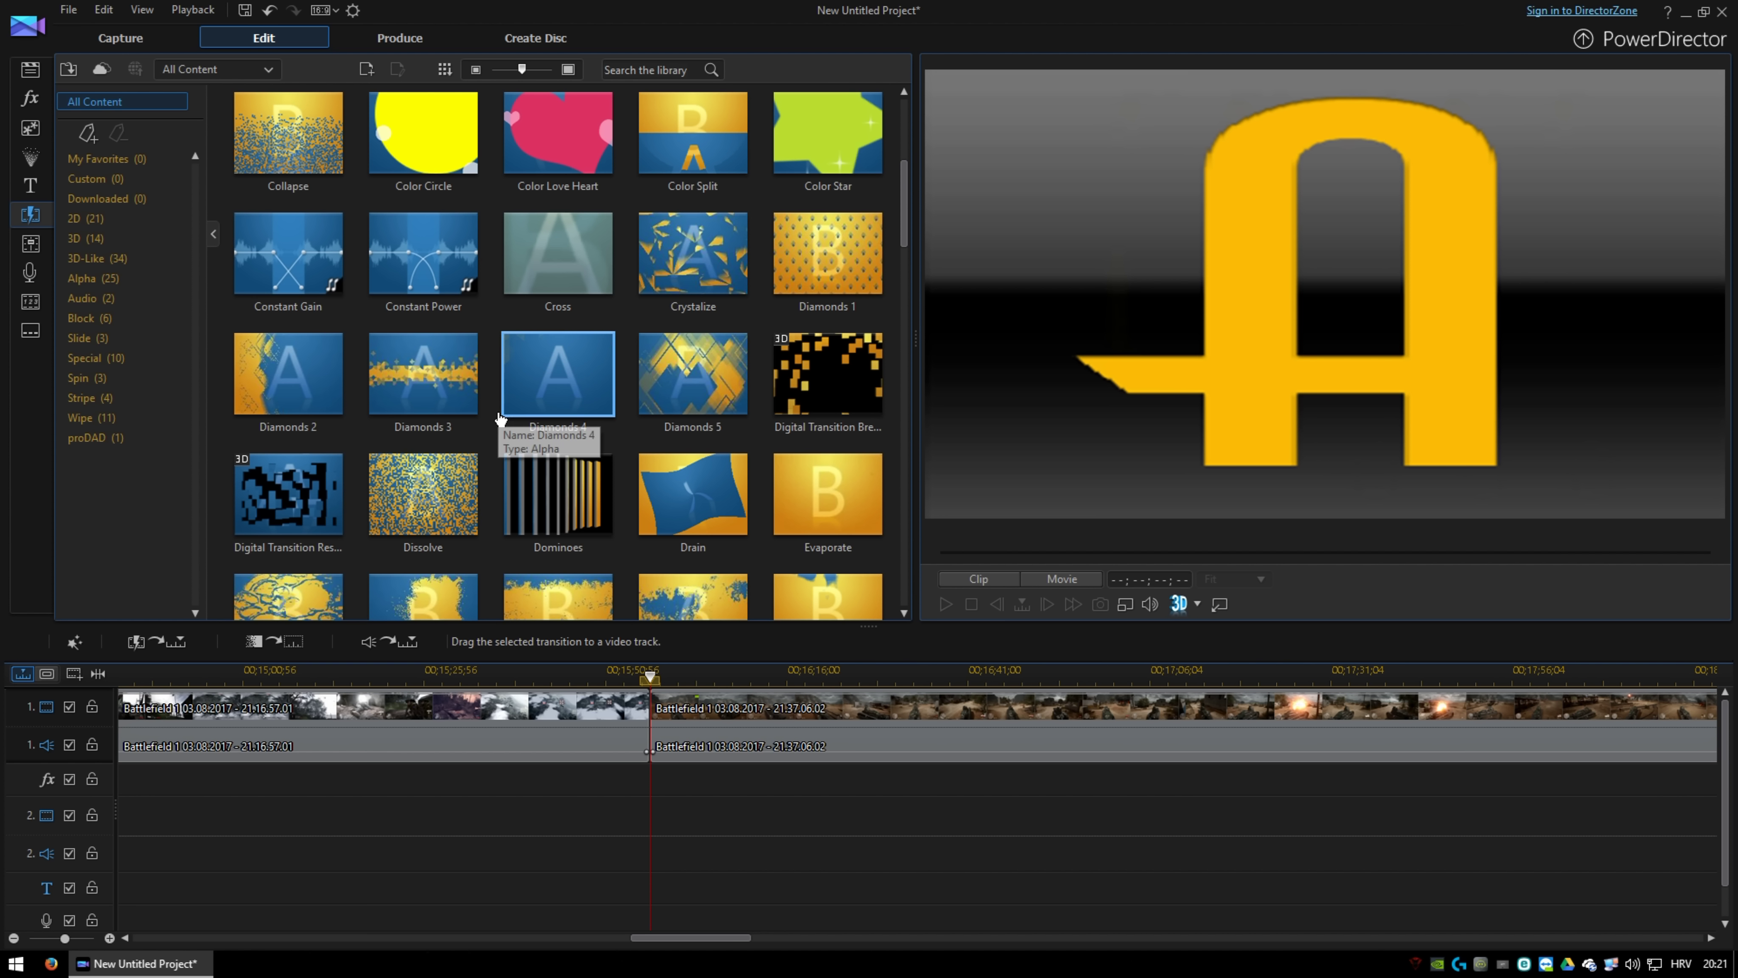
pyautogui.moveTo(451, 396); pyautogui.dragTo(650, 712)
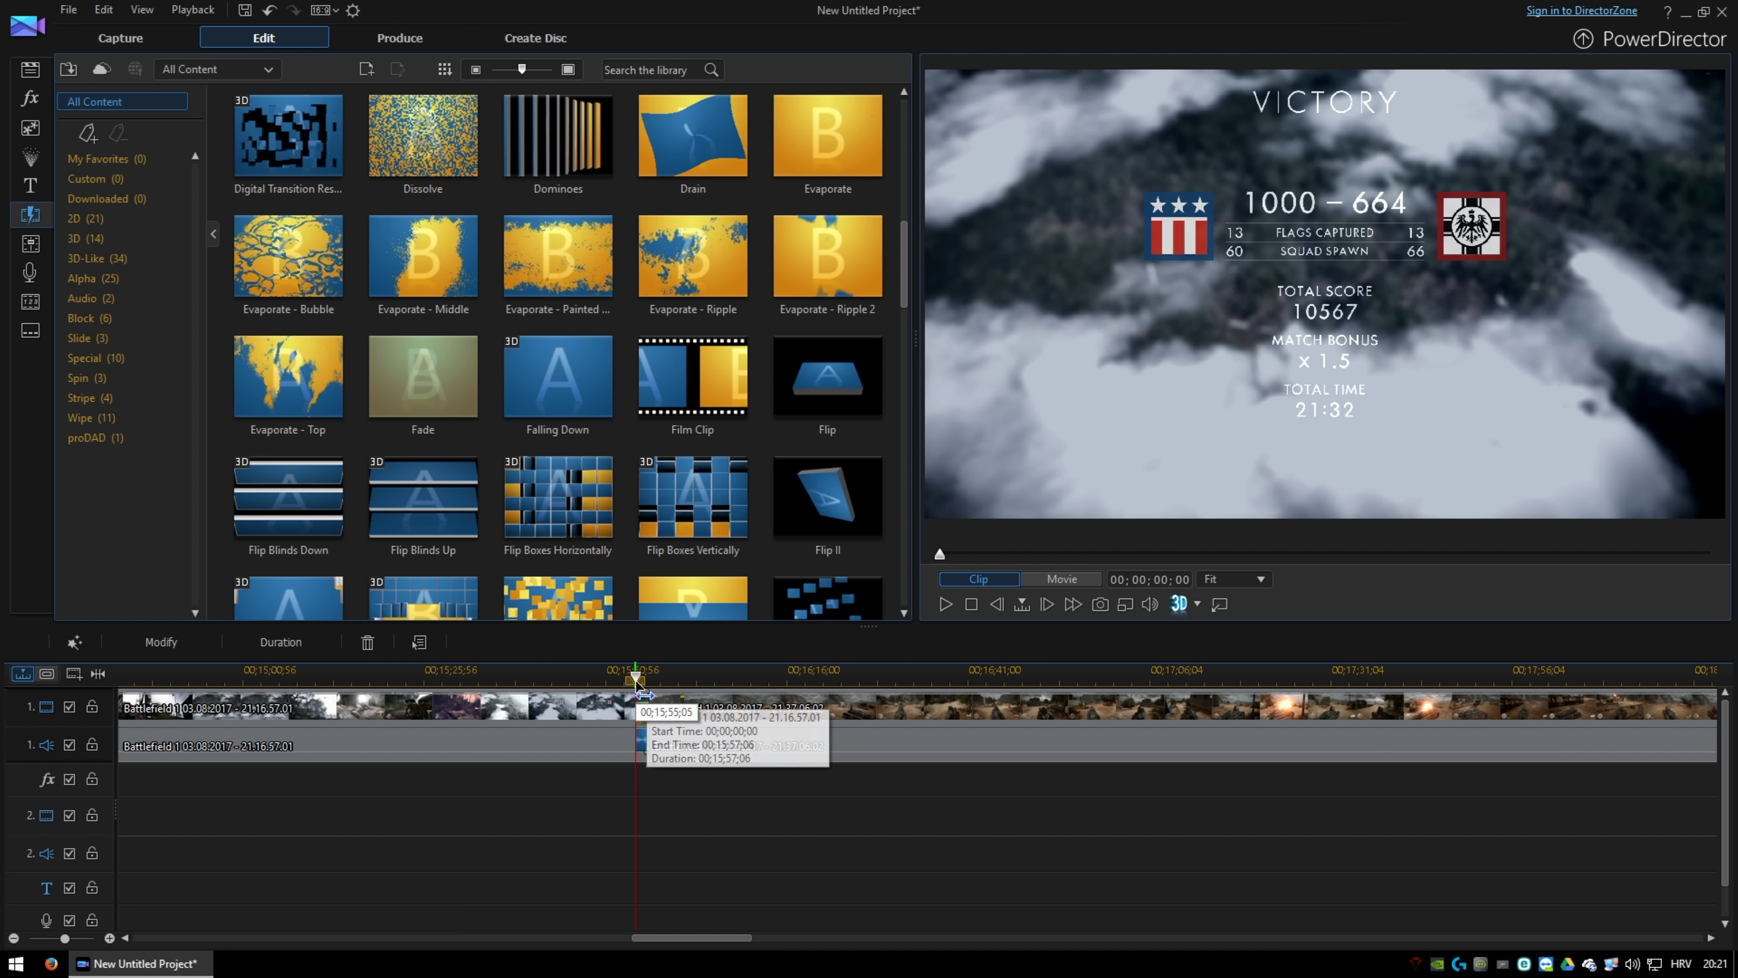
# Preview the movie across the join, then place a 2-second Fade between the two clips.
pyautogui.click(631, 709)
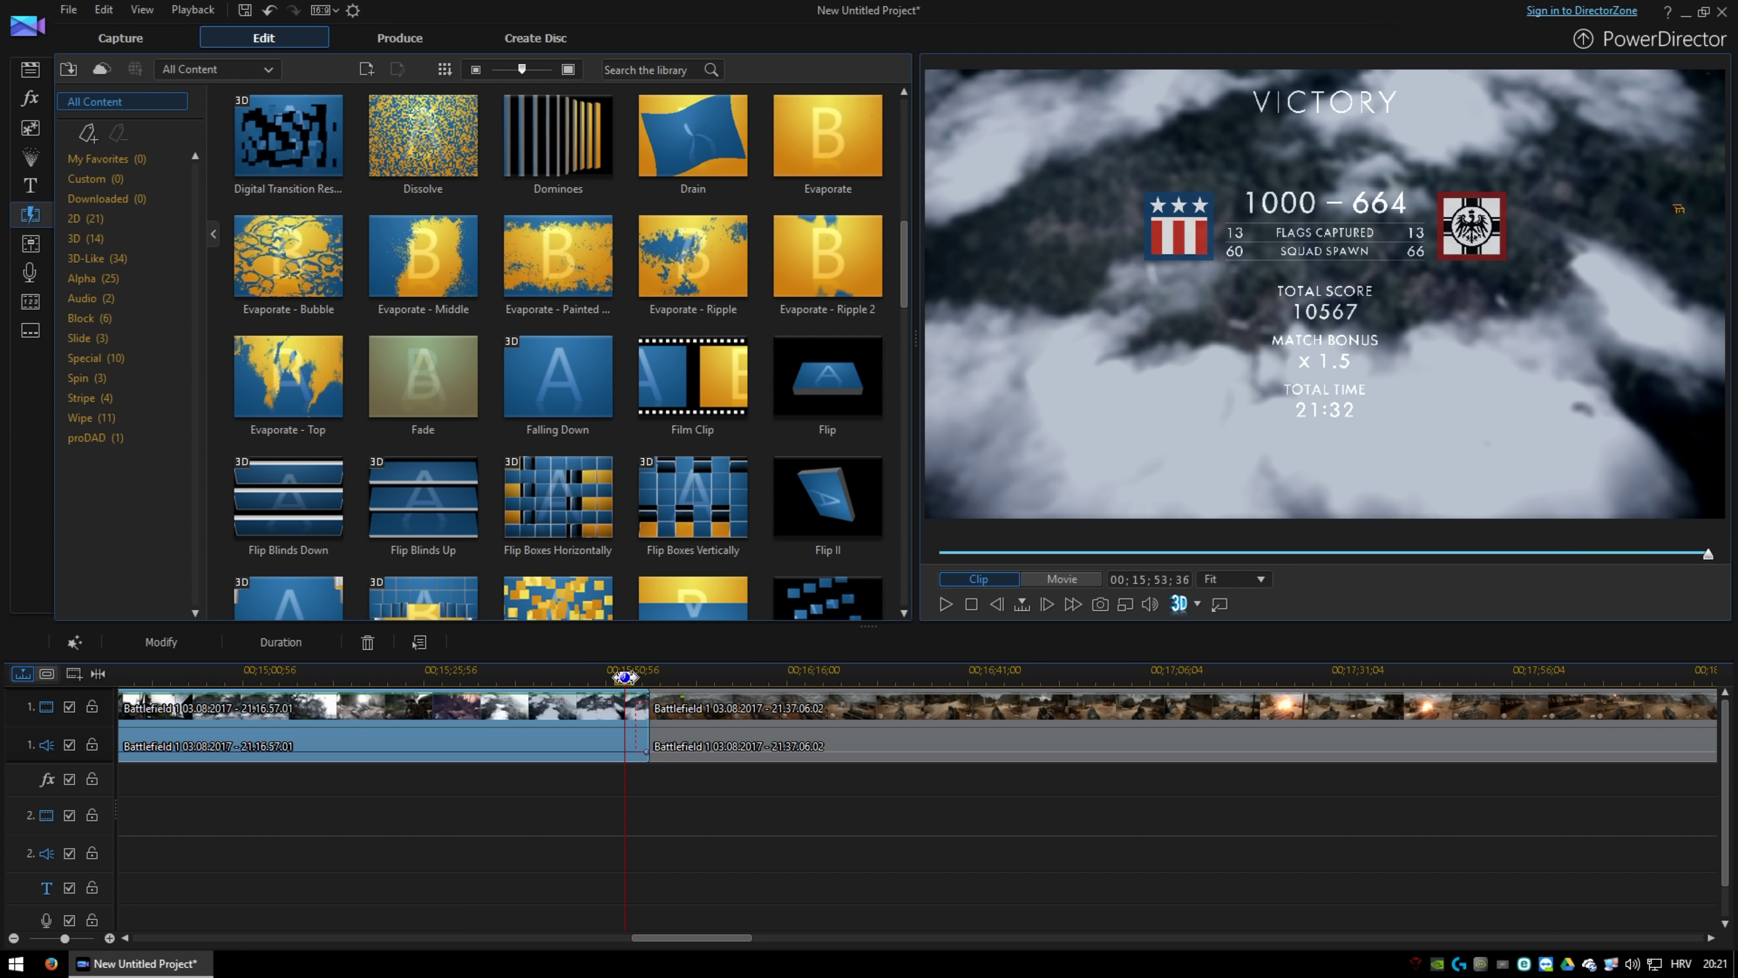
pyautogui.click(734, 765)
pyautogui.press('space')
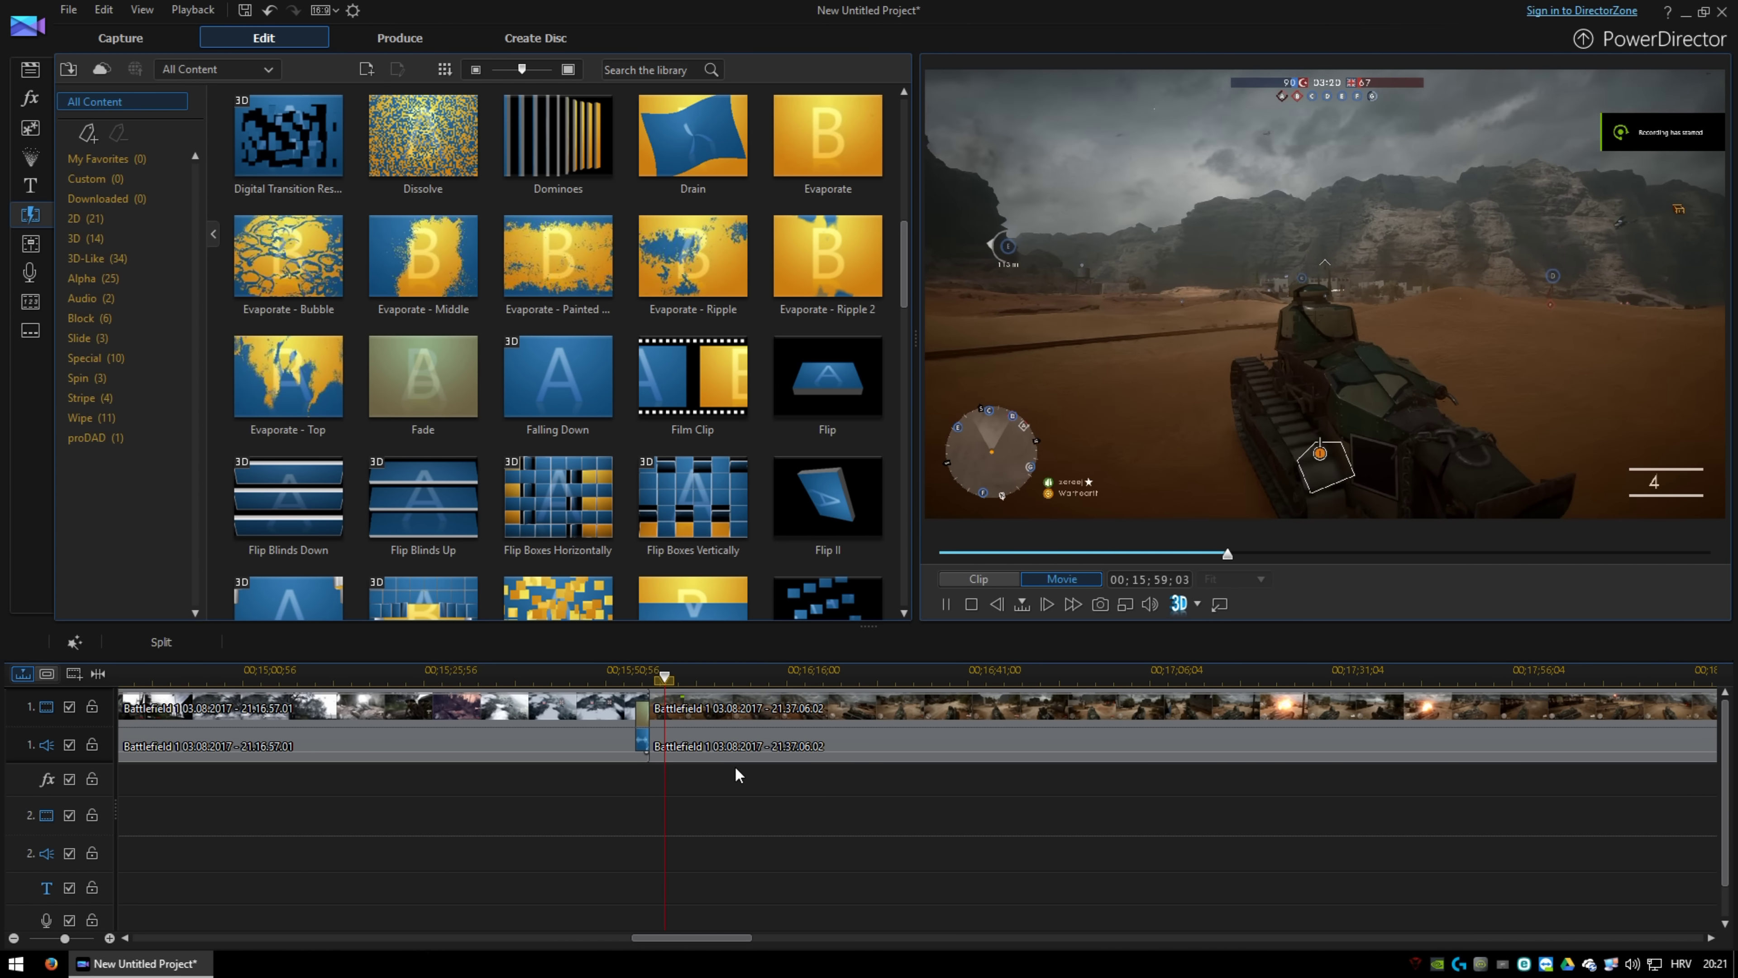
pyautogui.press('space')
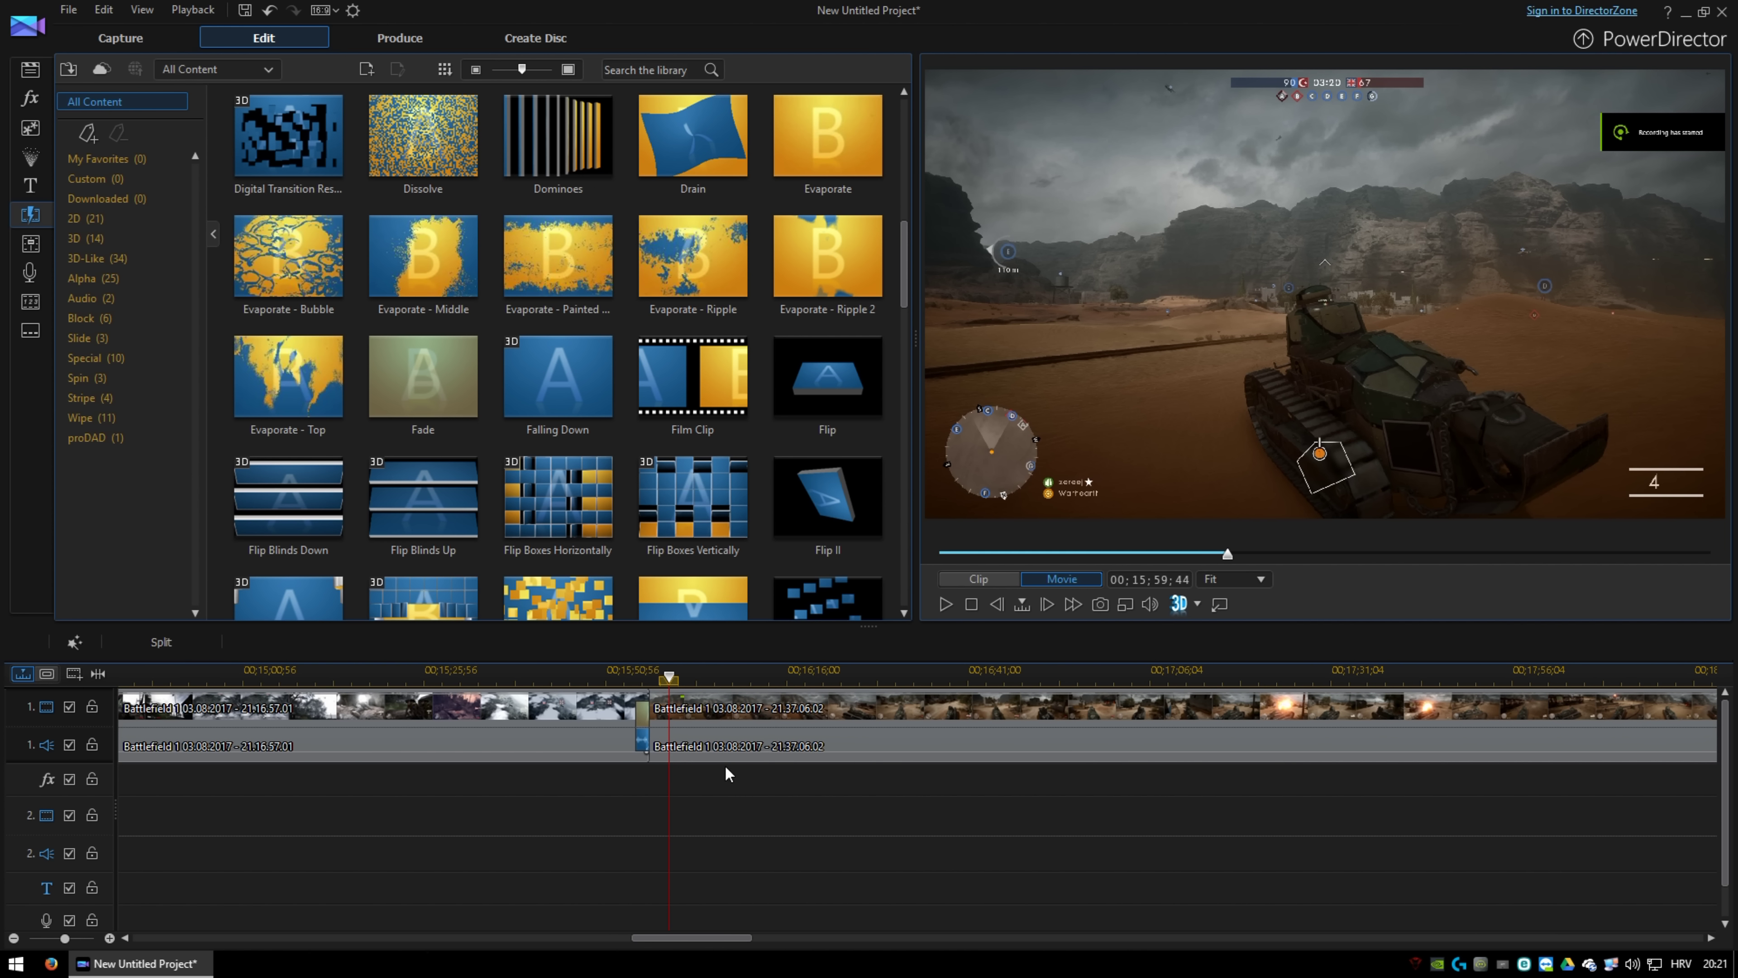
pyautogui.click(647, 719)
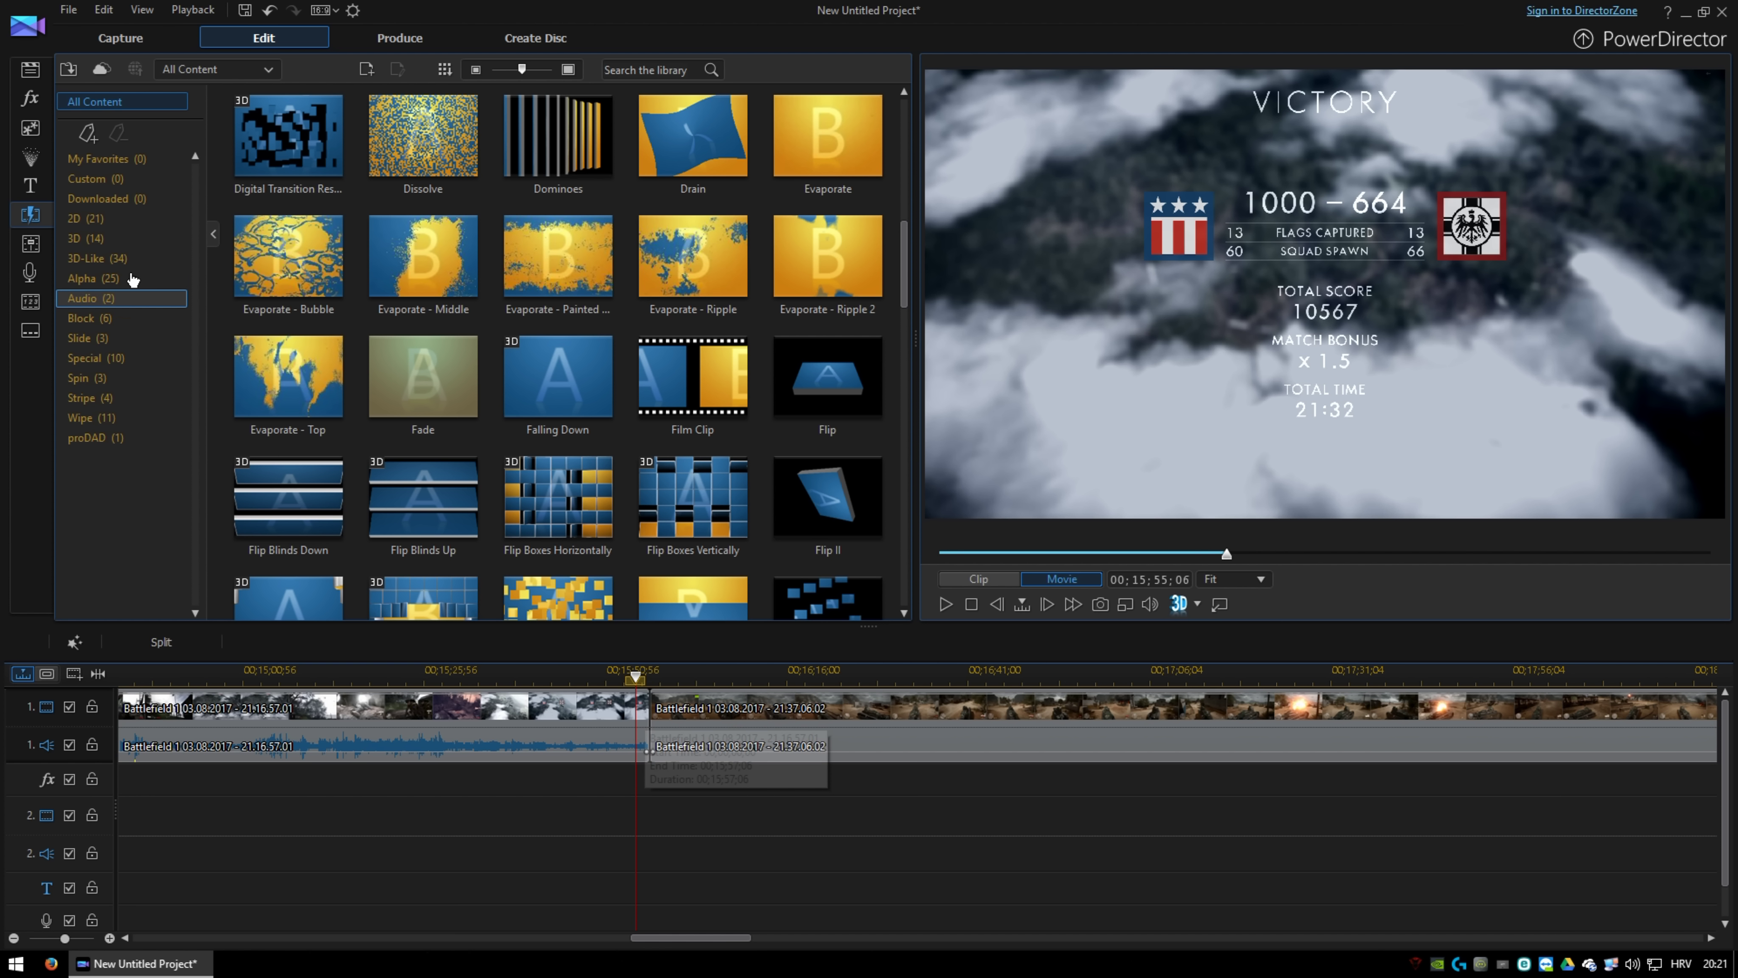
pyautogui.moveTo(401, 356); pyautogui.dragTo(628, 678)
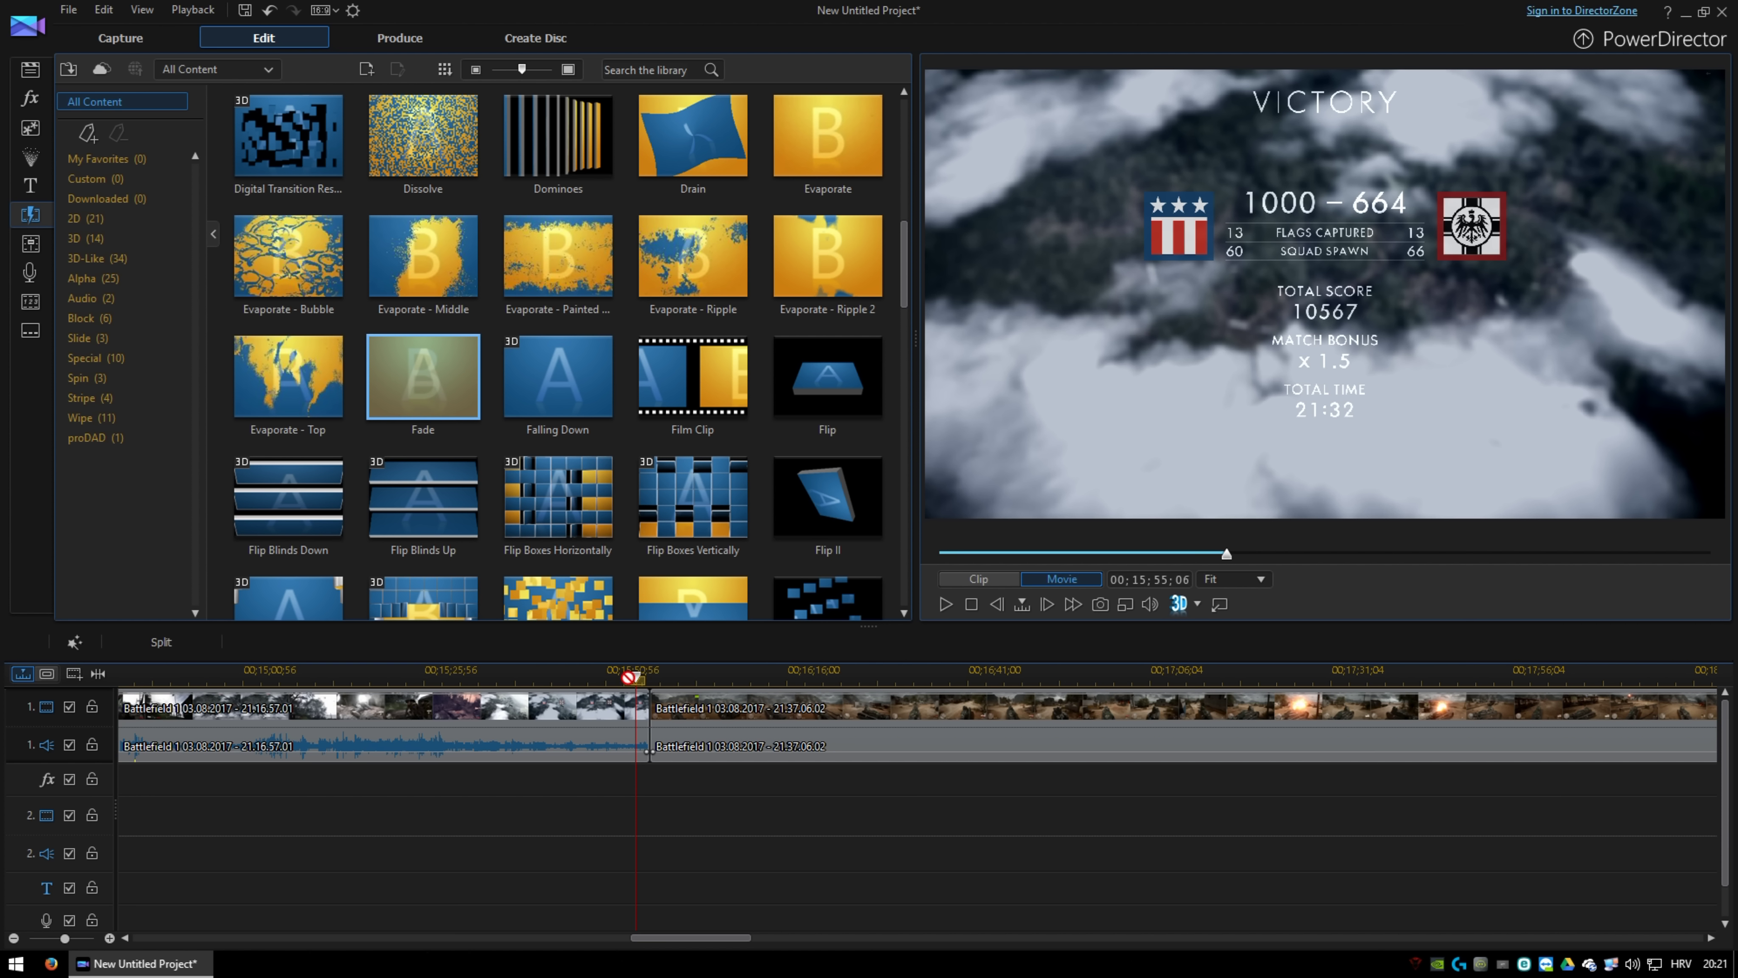
pyautogui.click(641, 712)
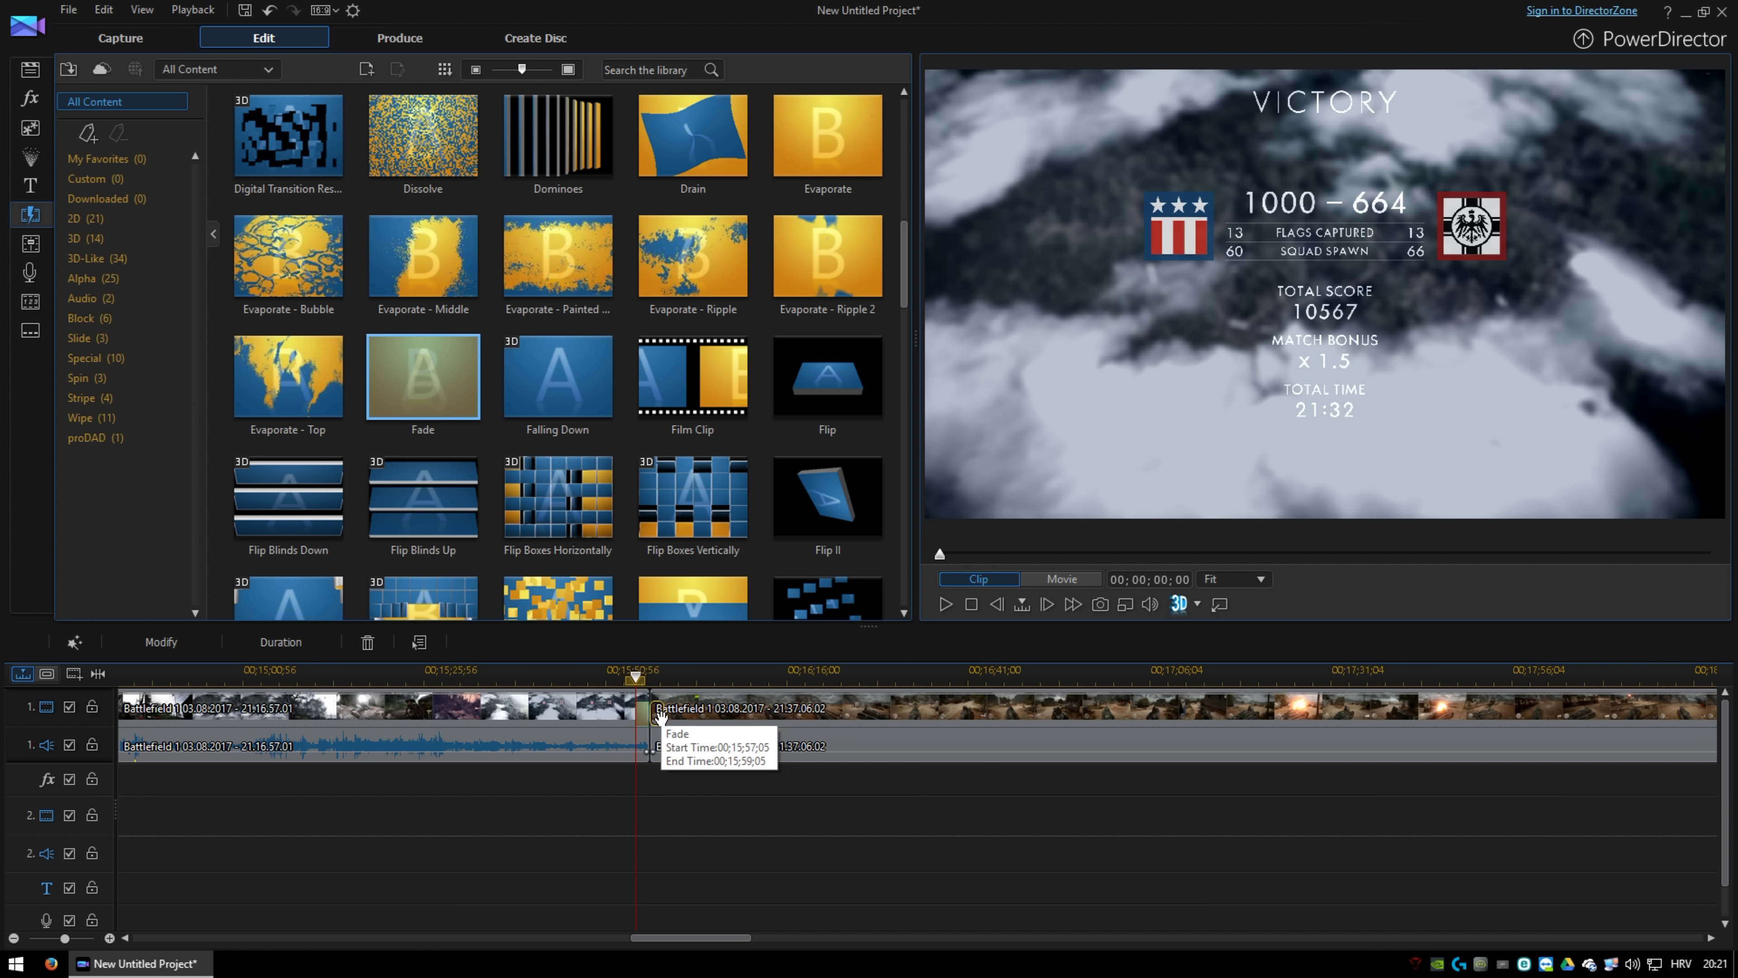
# Insert the black 0,0,0 color board at the clip join using Move All Clips.
pyautogui.click(31, 71)
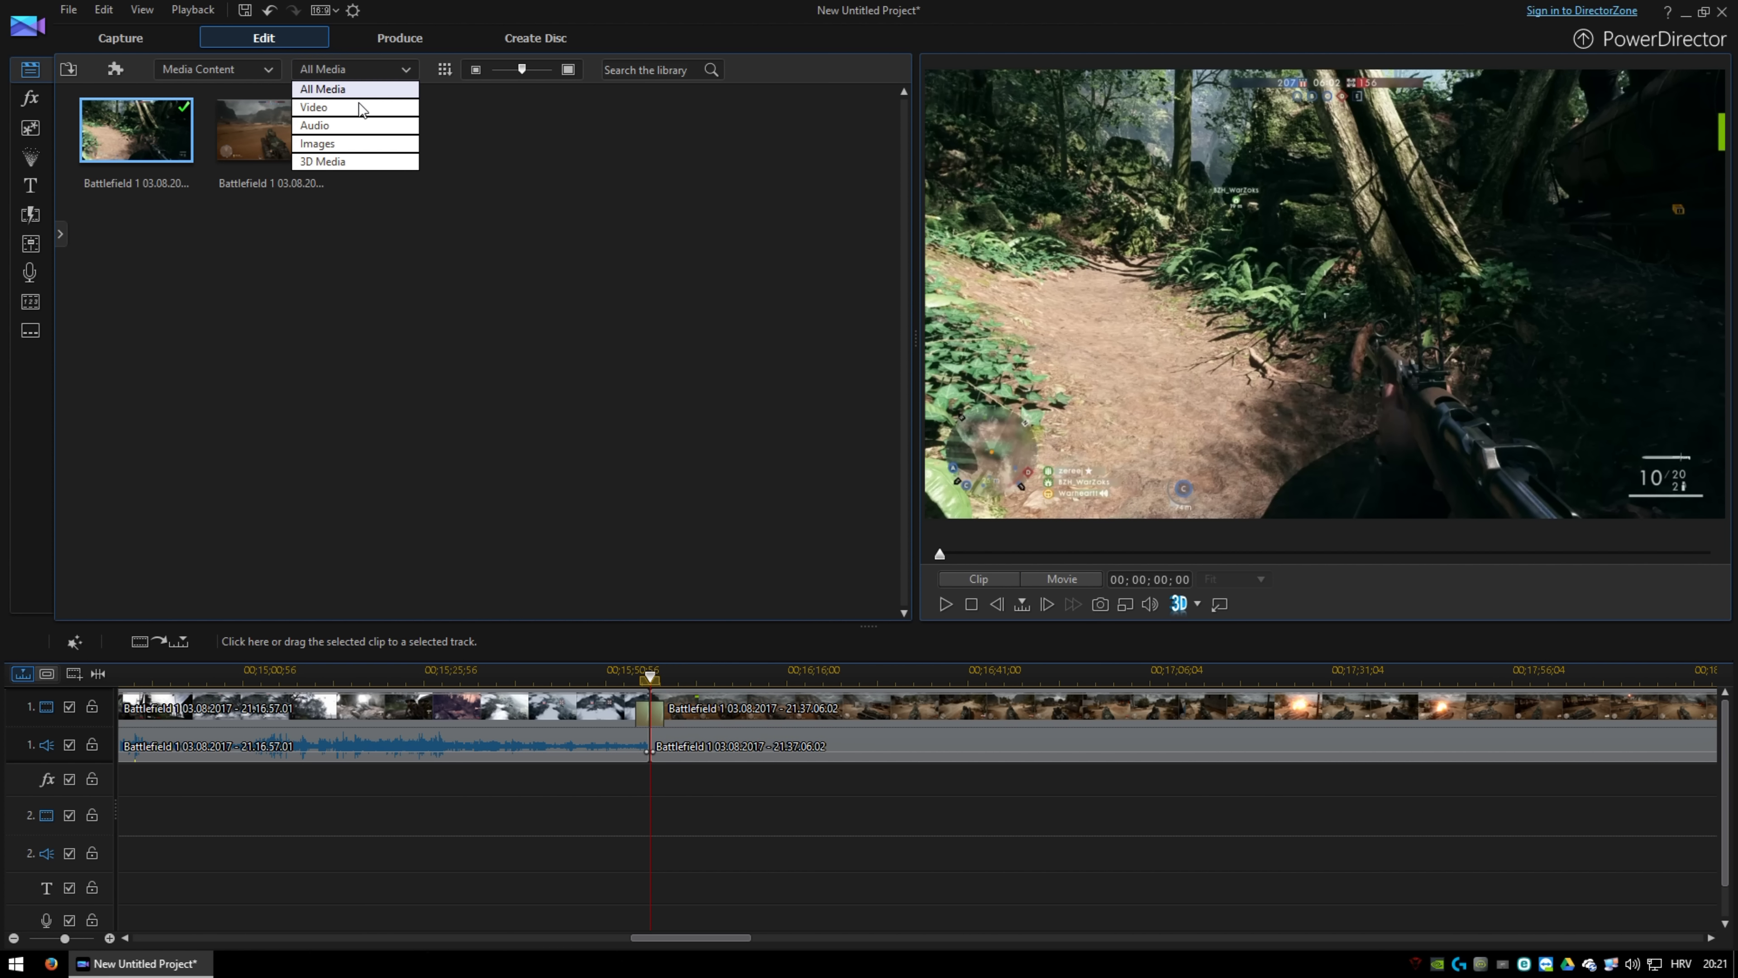
pyautogui.click(232, 69)
pyautogui.click(229, 107)
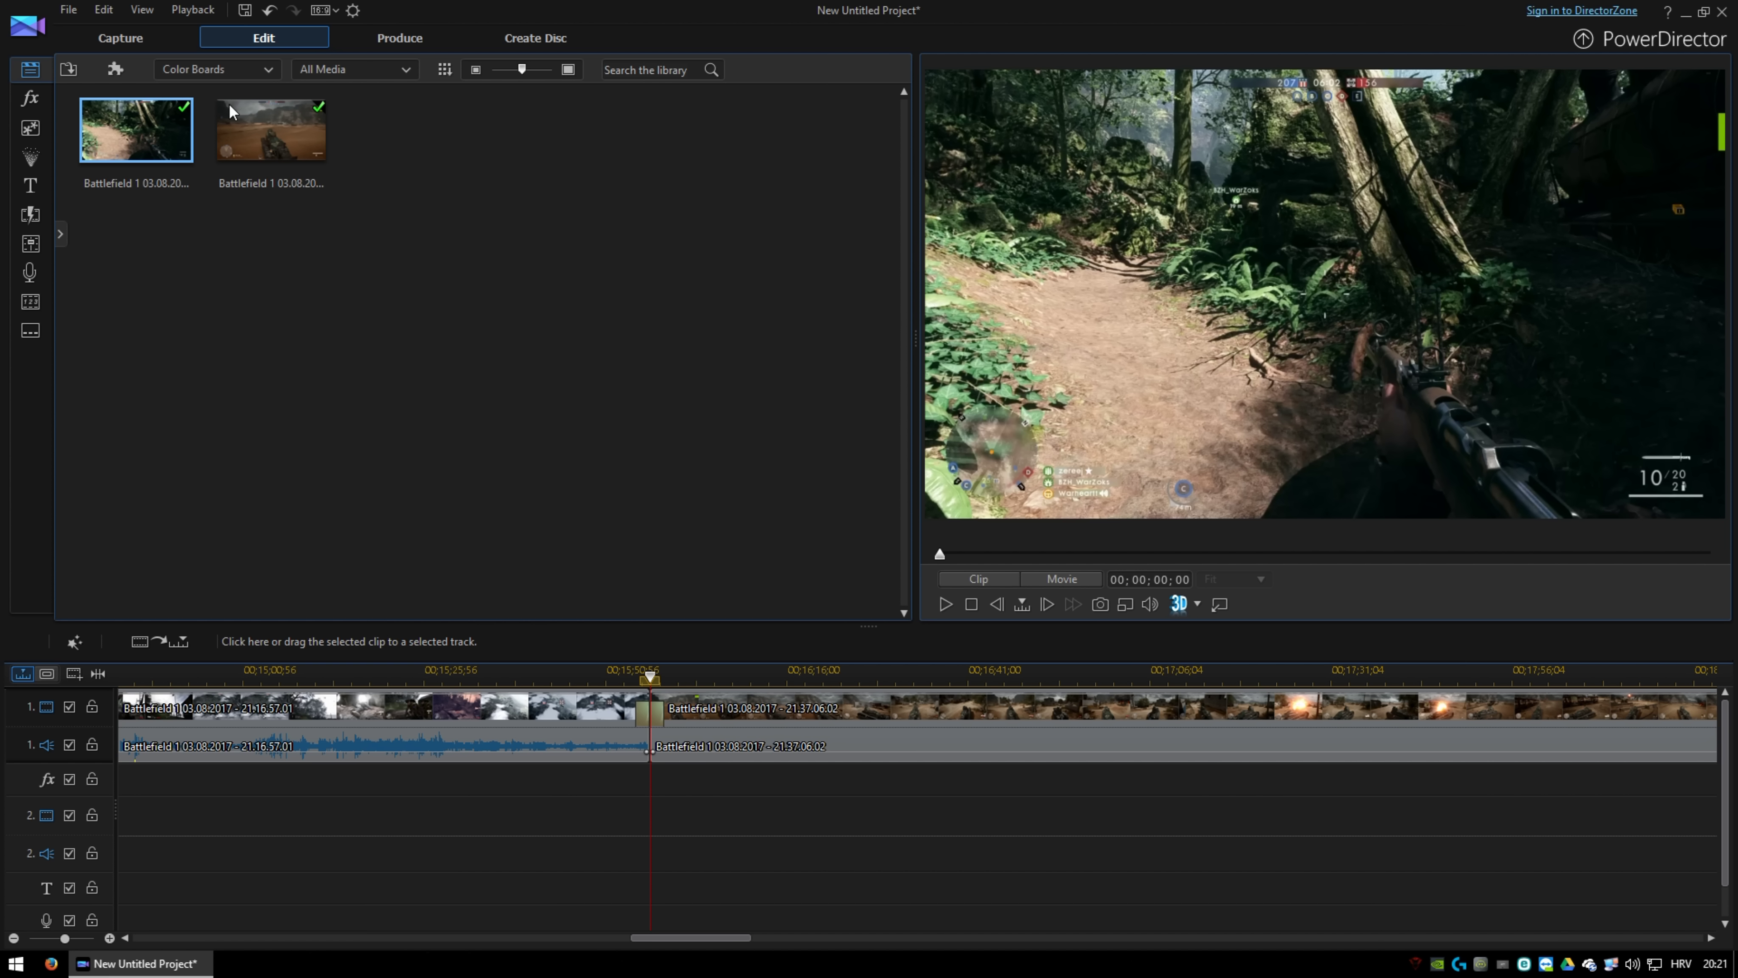
pyautogui.moveTo(117, 128); pyautogui.dragTo(648, 716)
pyautogui.click(691, 776)
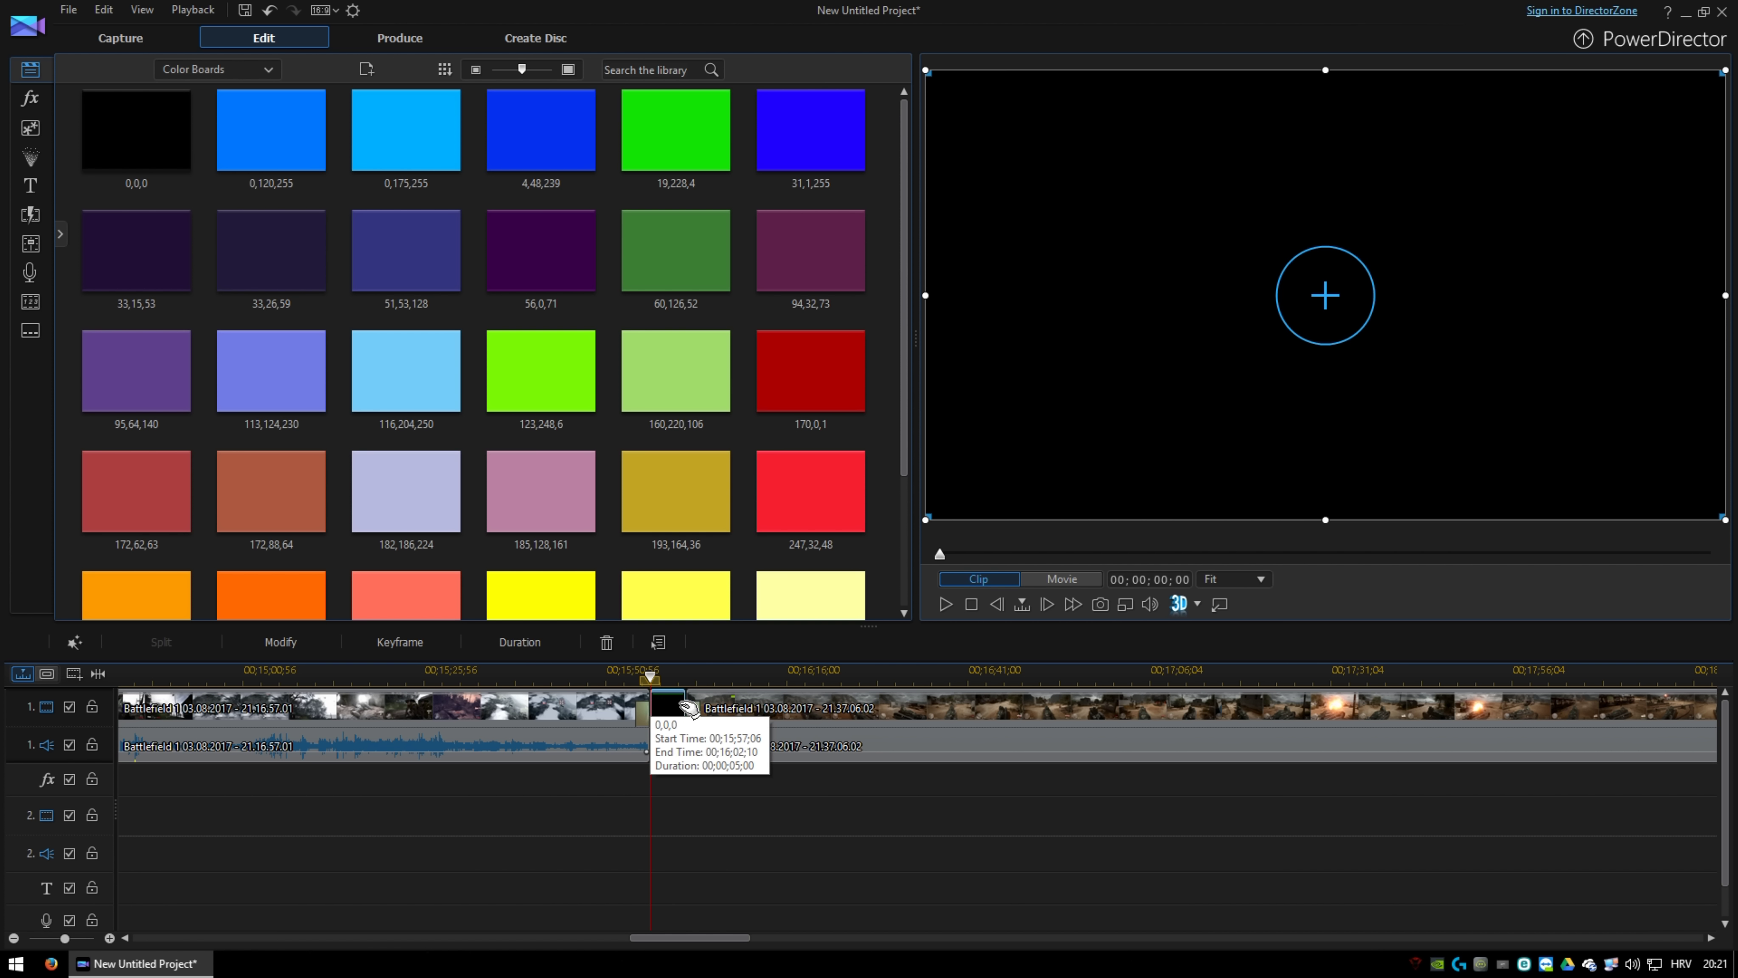
# Rewind to the end of the first clip and play back the black board.
pyautogui.moveTo(650, 678); pyautogui.dragTo(631, 678)
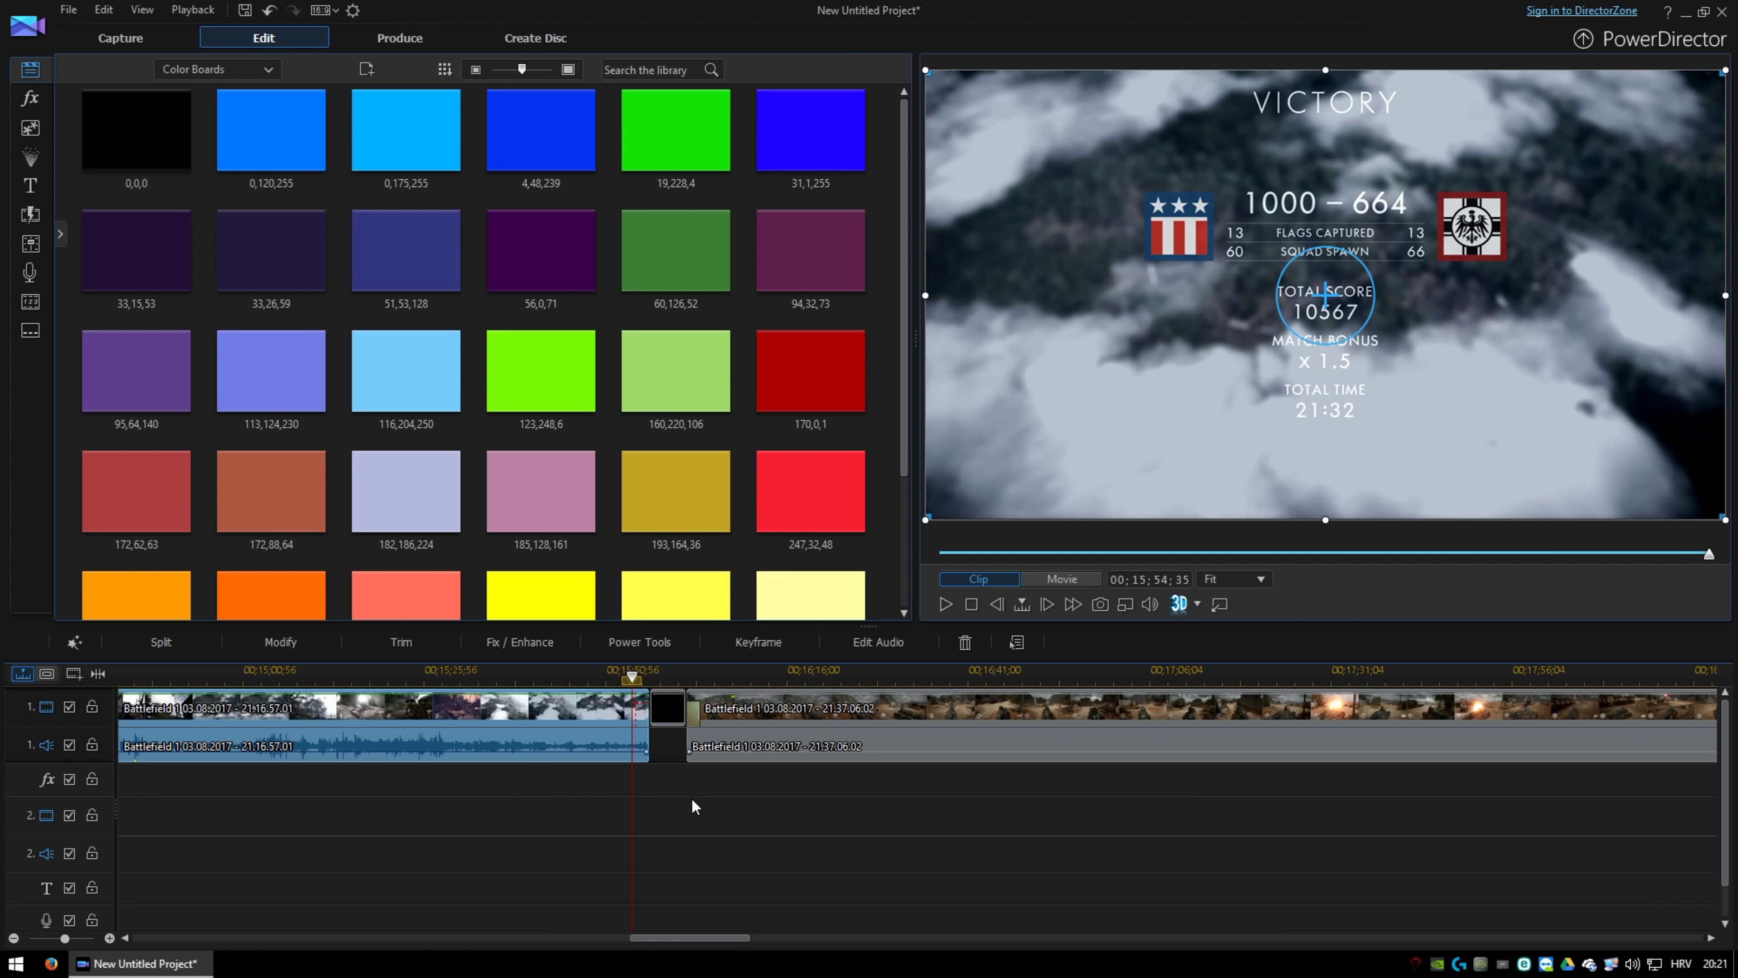
pyautogui.click(706, 794)
pyautogui.press('space')
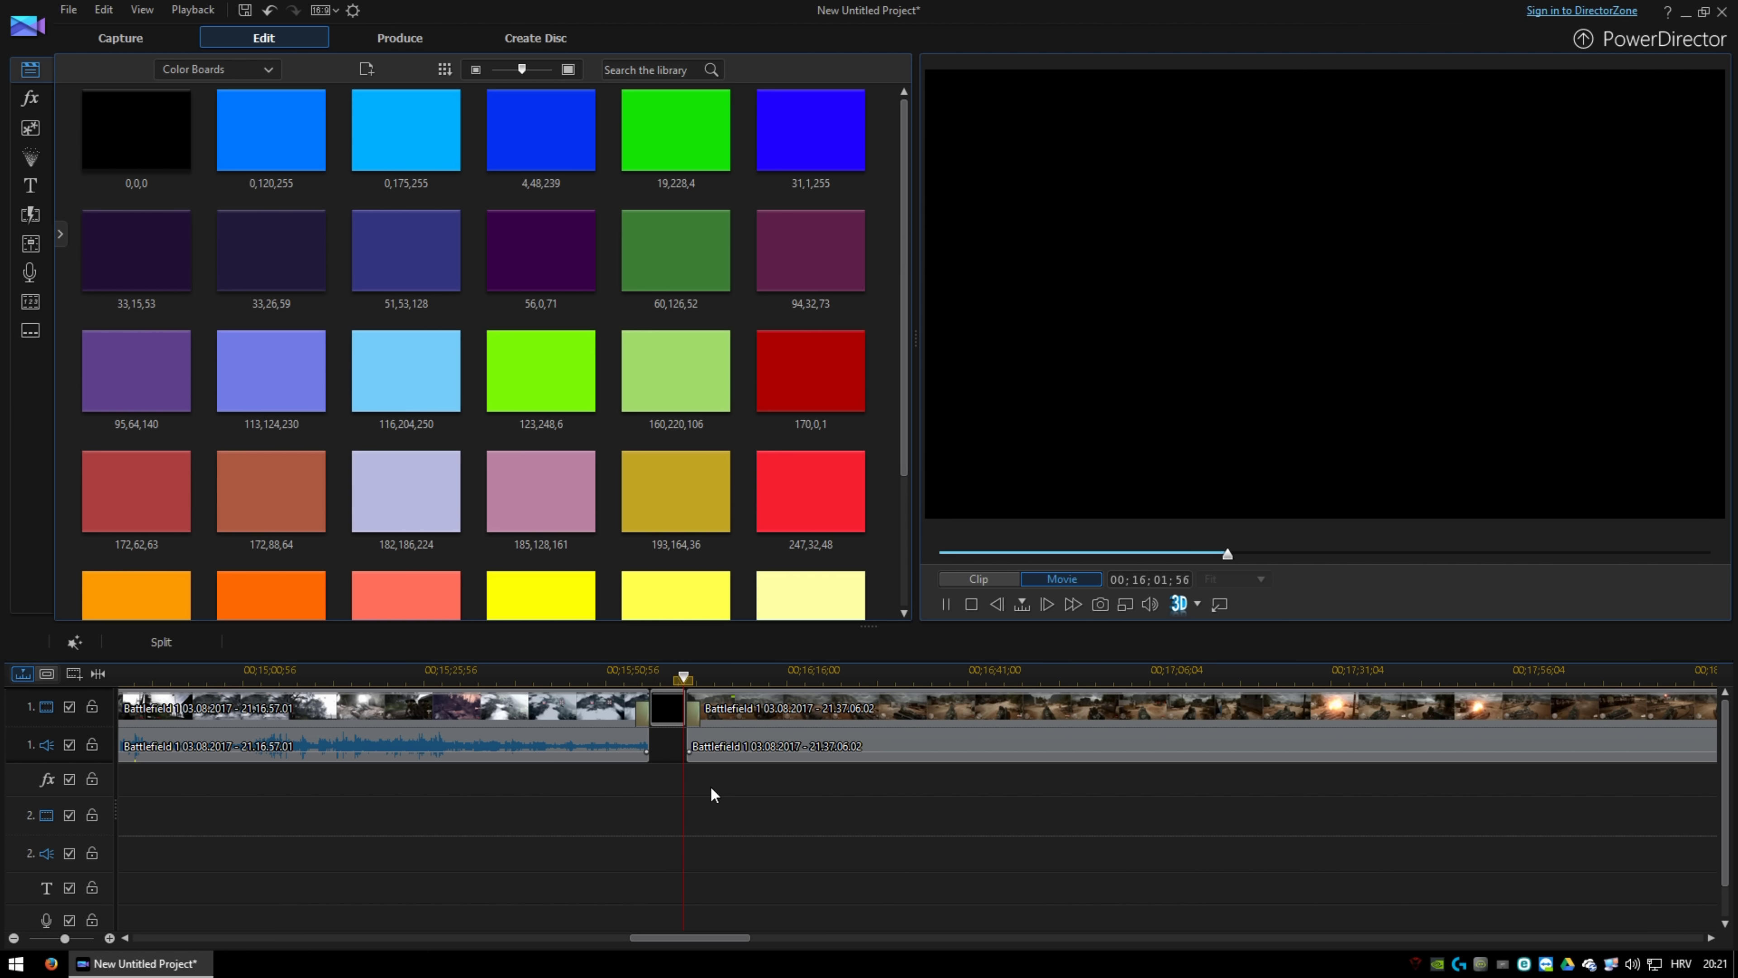
# Trim the black color board shorter with Trim and Move All Clips, then play the shortened gap.
pyautogui.press('space')
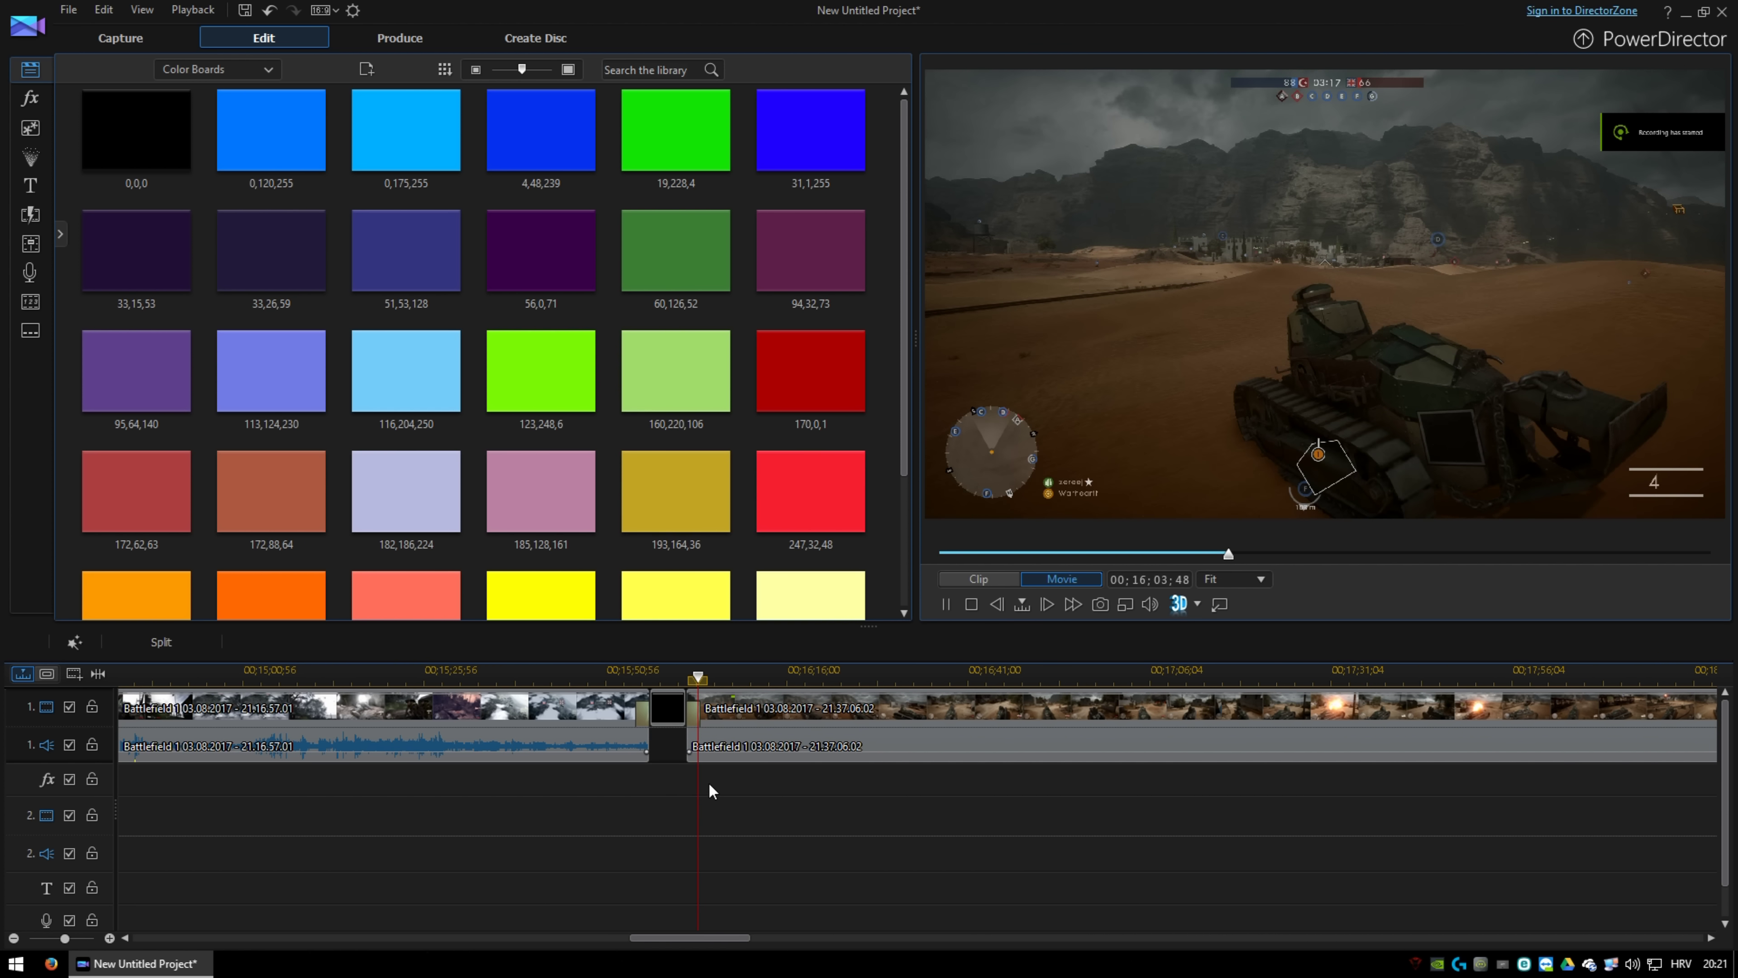
pyautogui.click(672, 707)
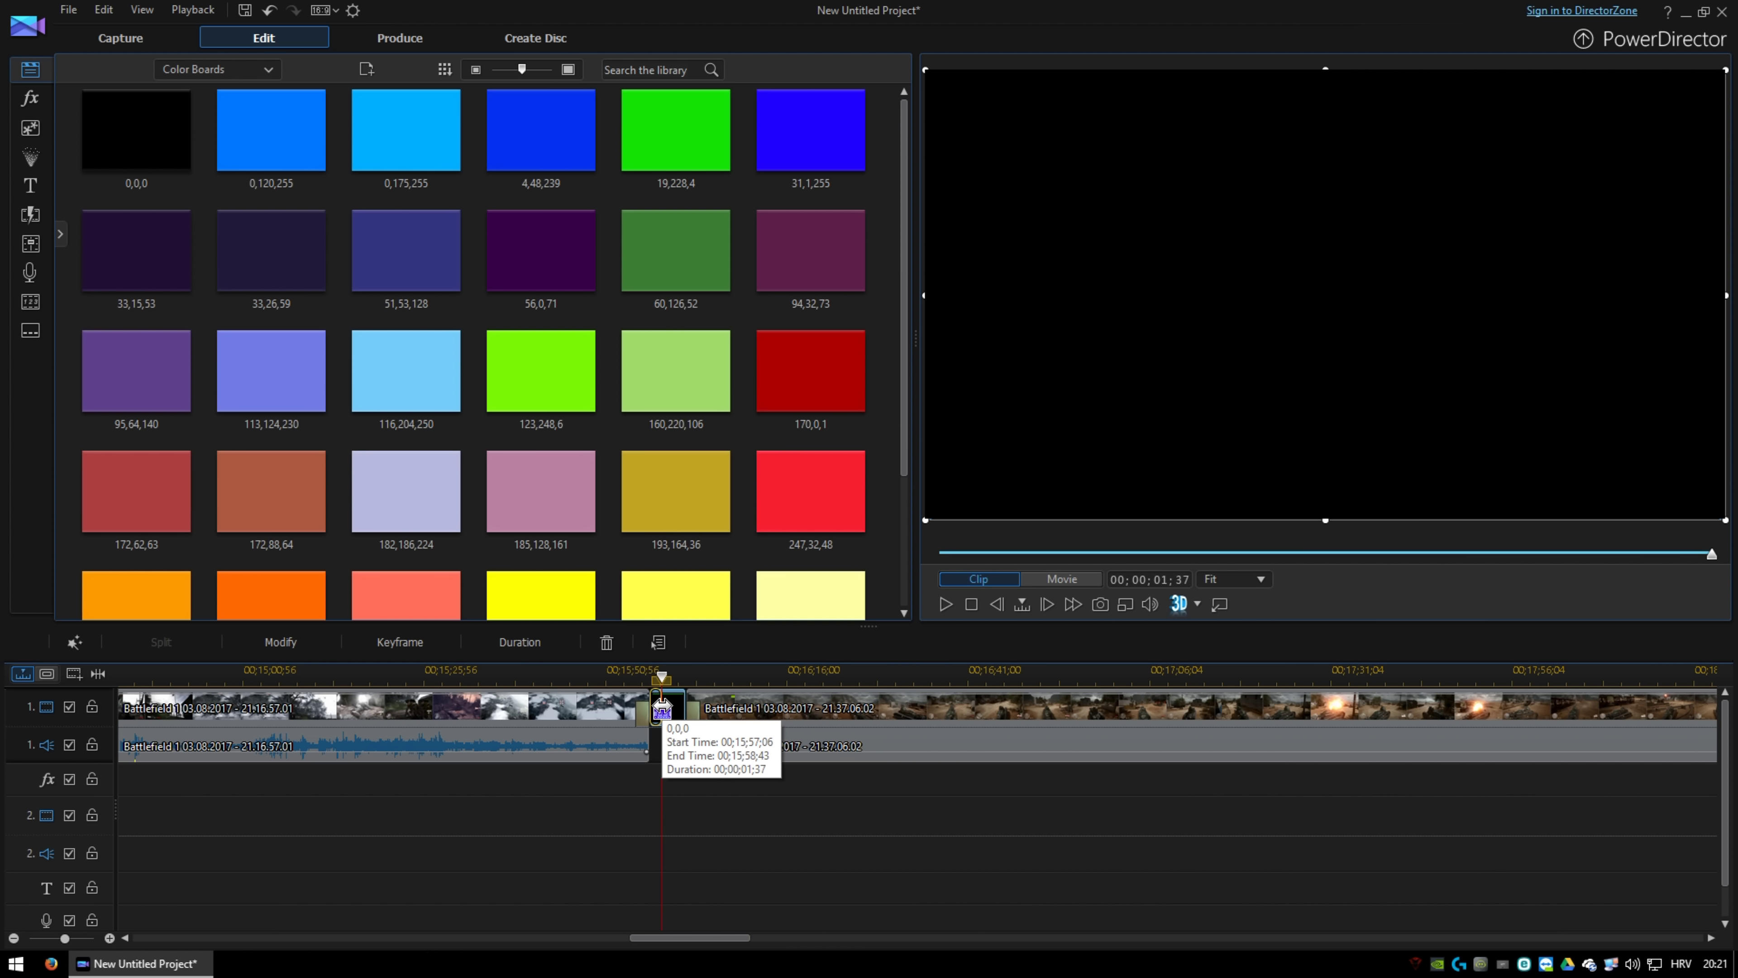
pyautogui.moveTo(656, 705); pyautogui.dragTo(649, 712)
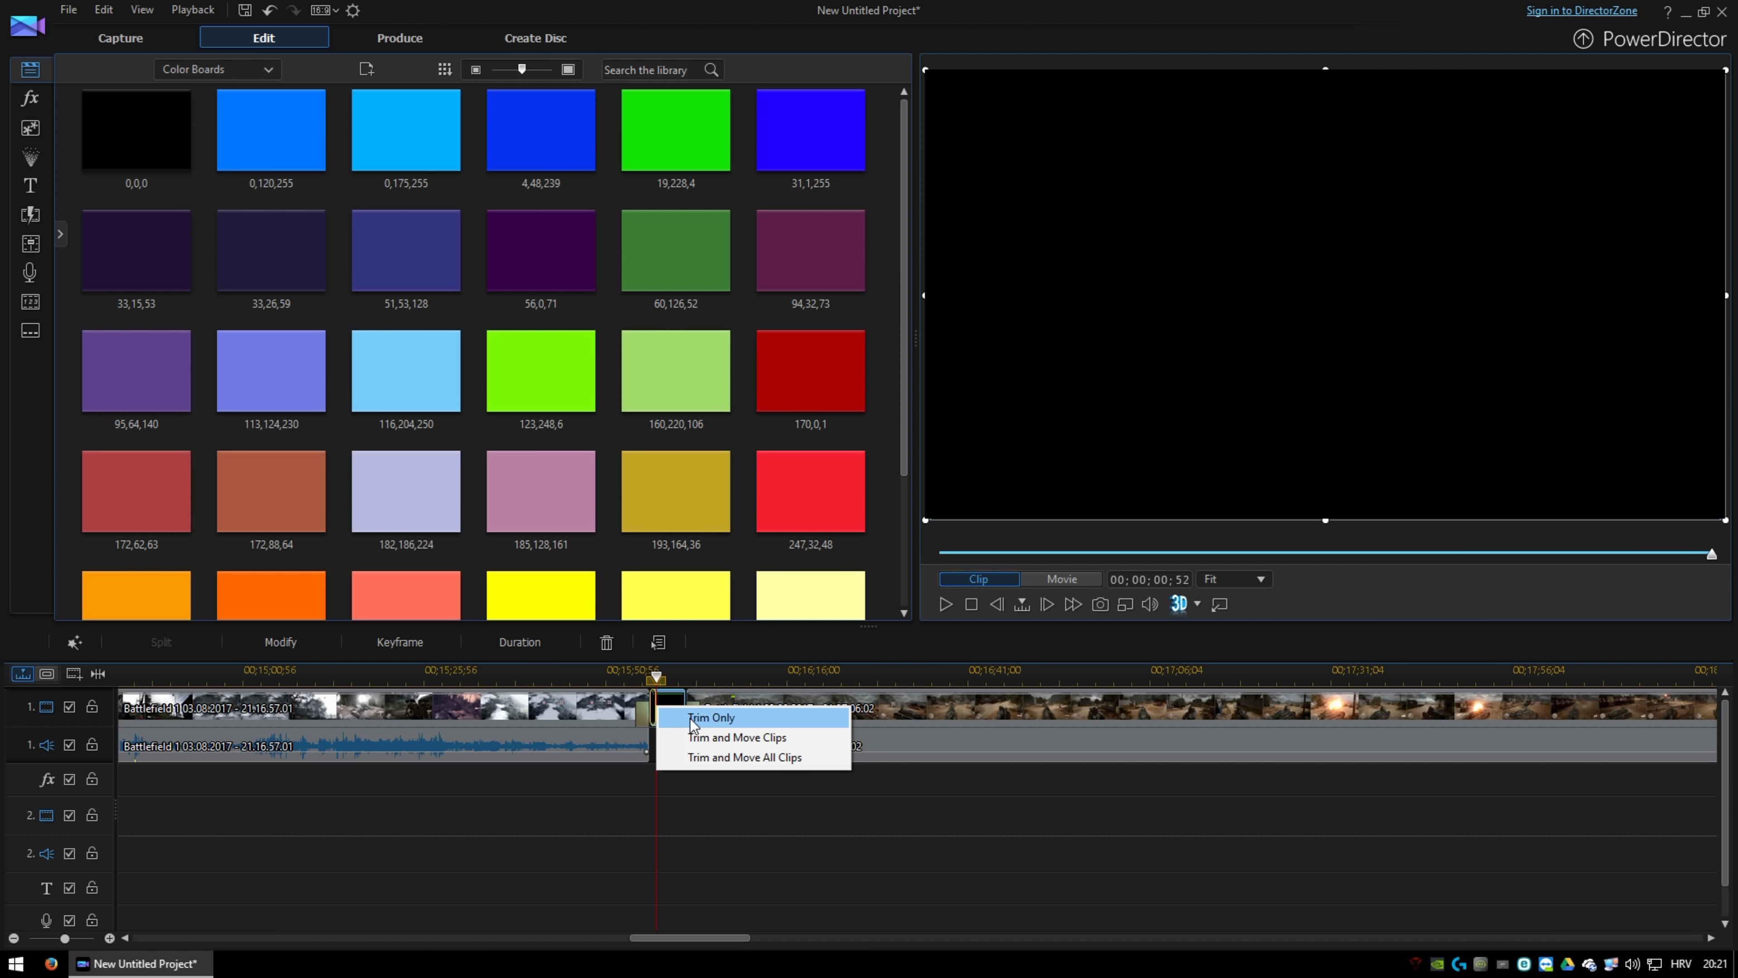
pyautogui.click(705, 757)
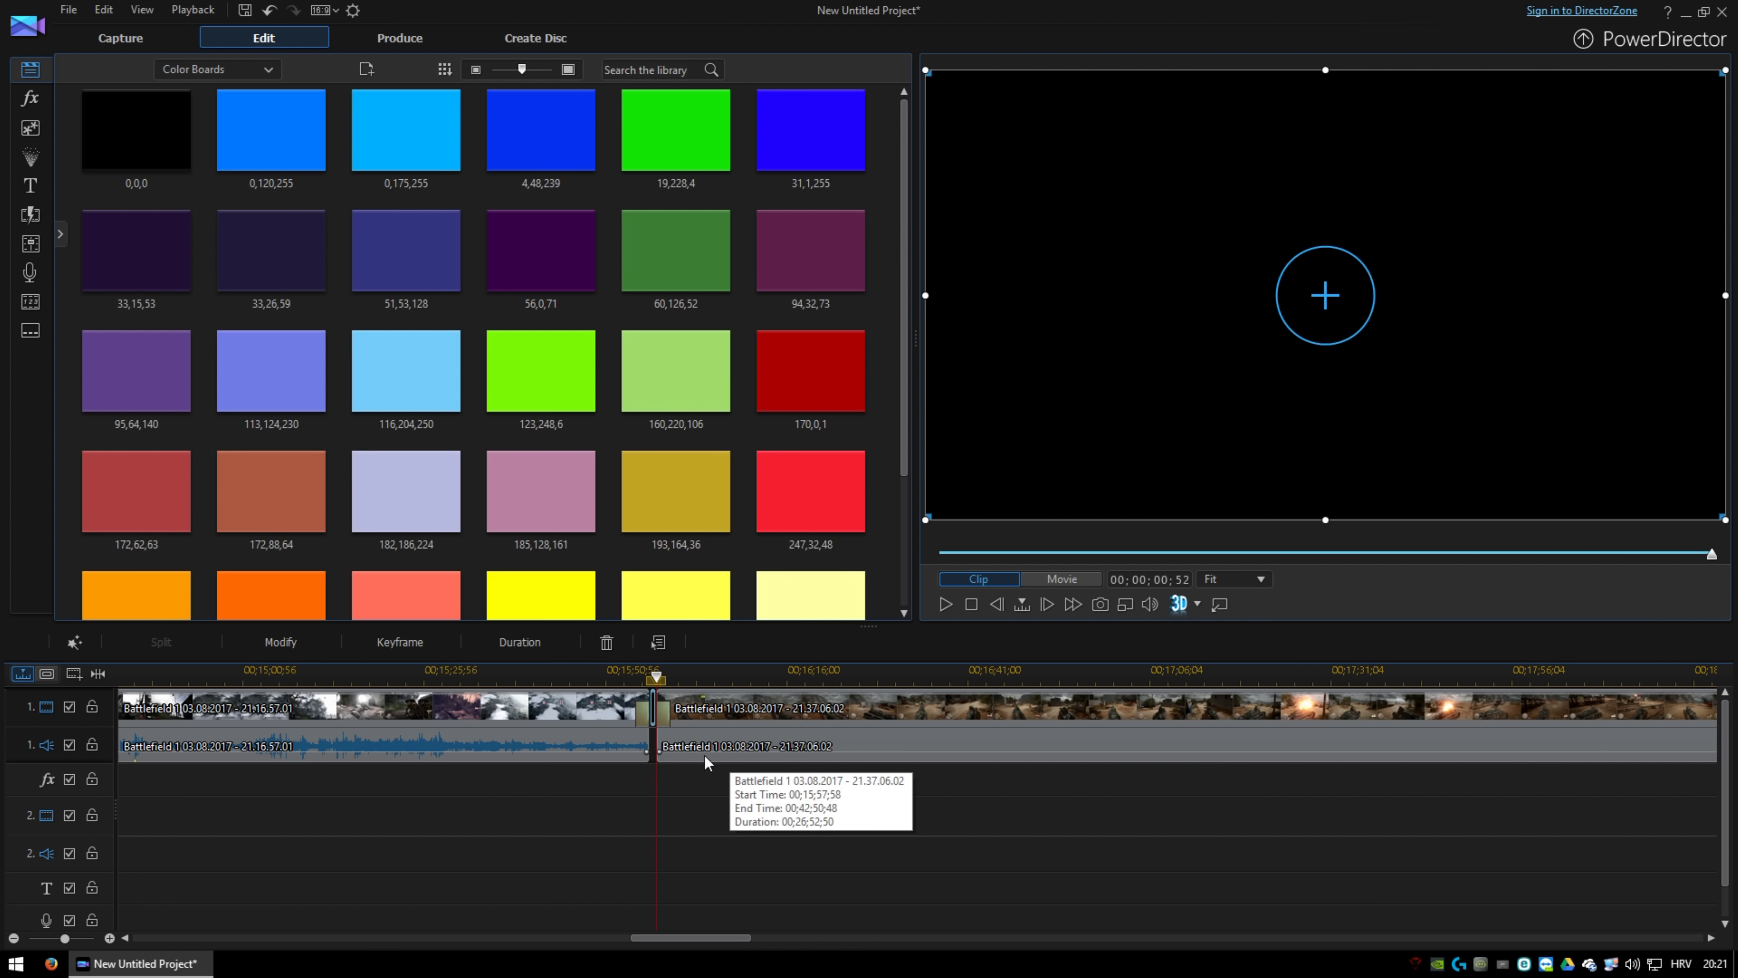
pyautogui.press('Delete')
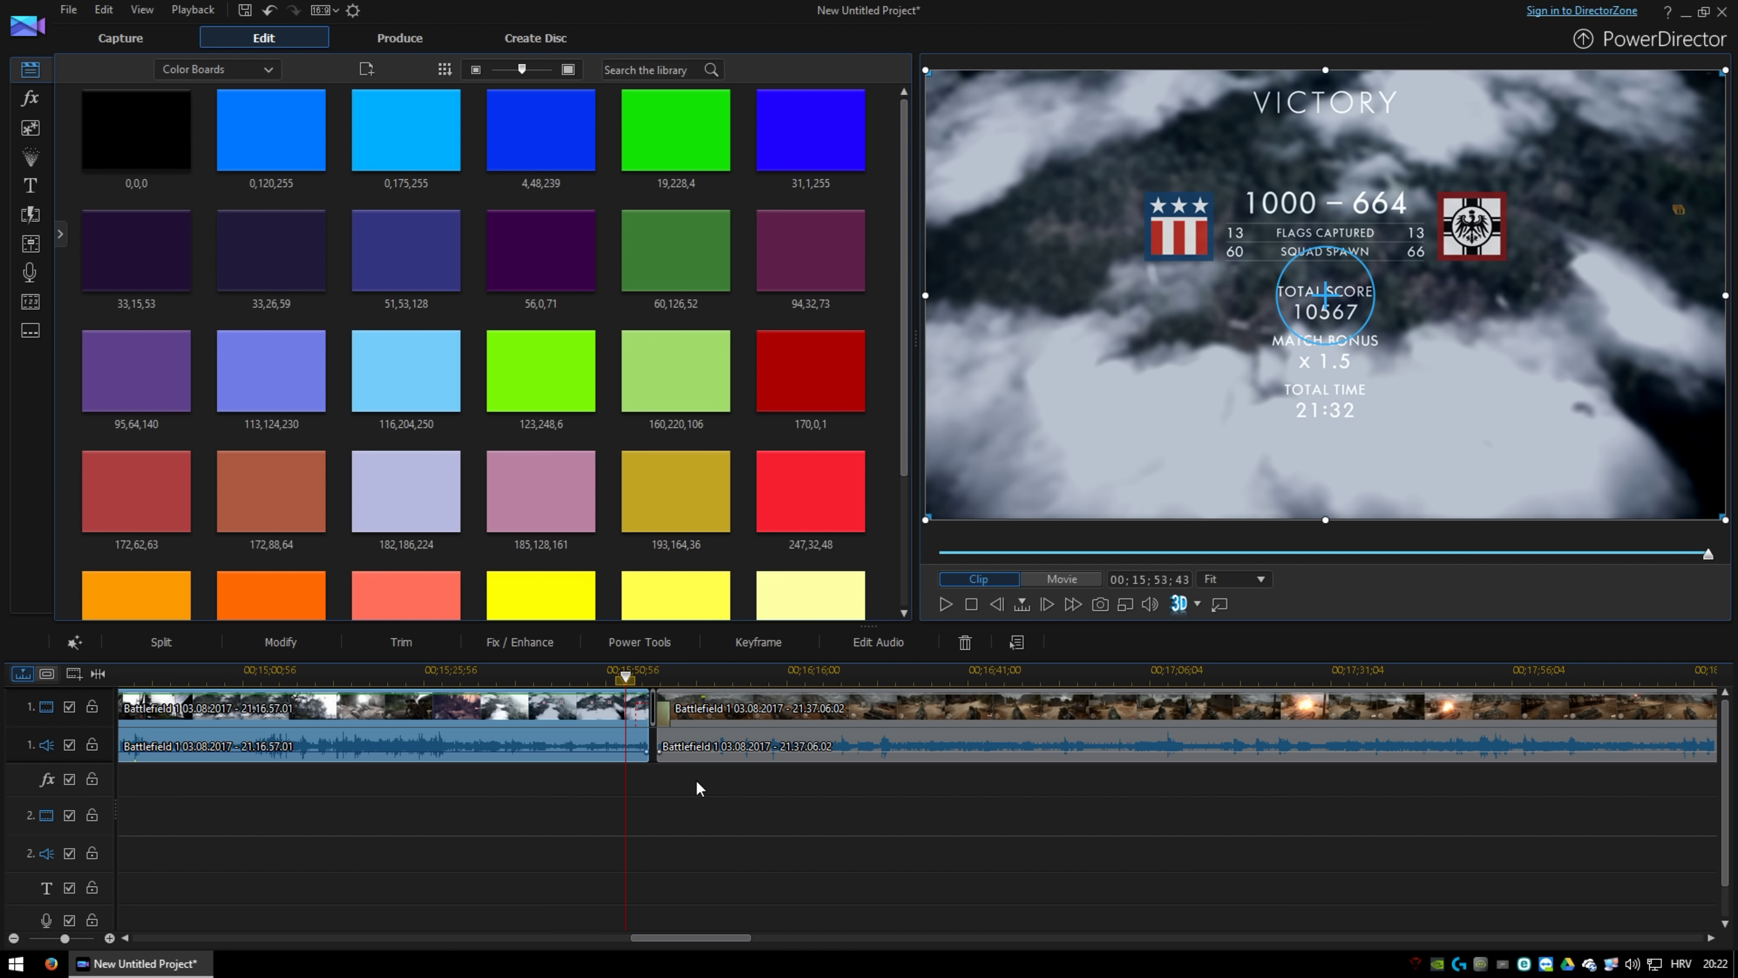
pyautogui.press('space')
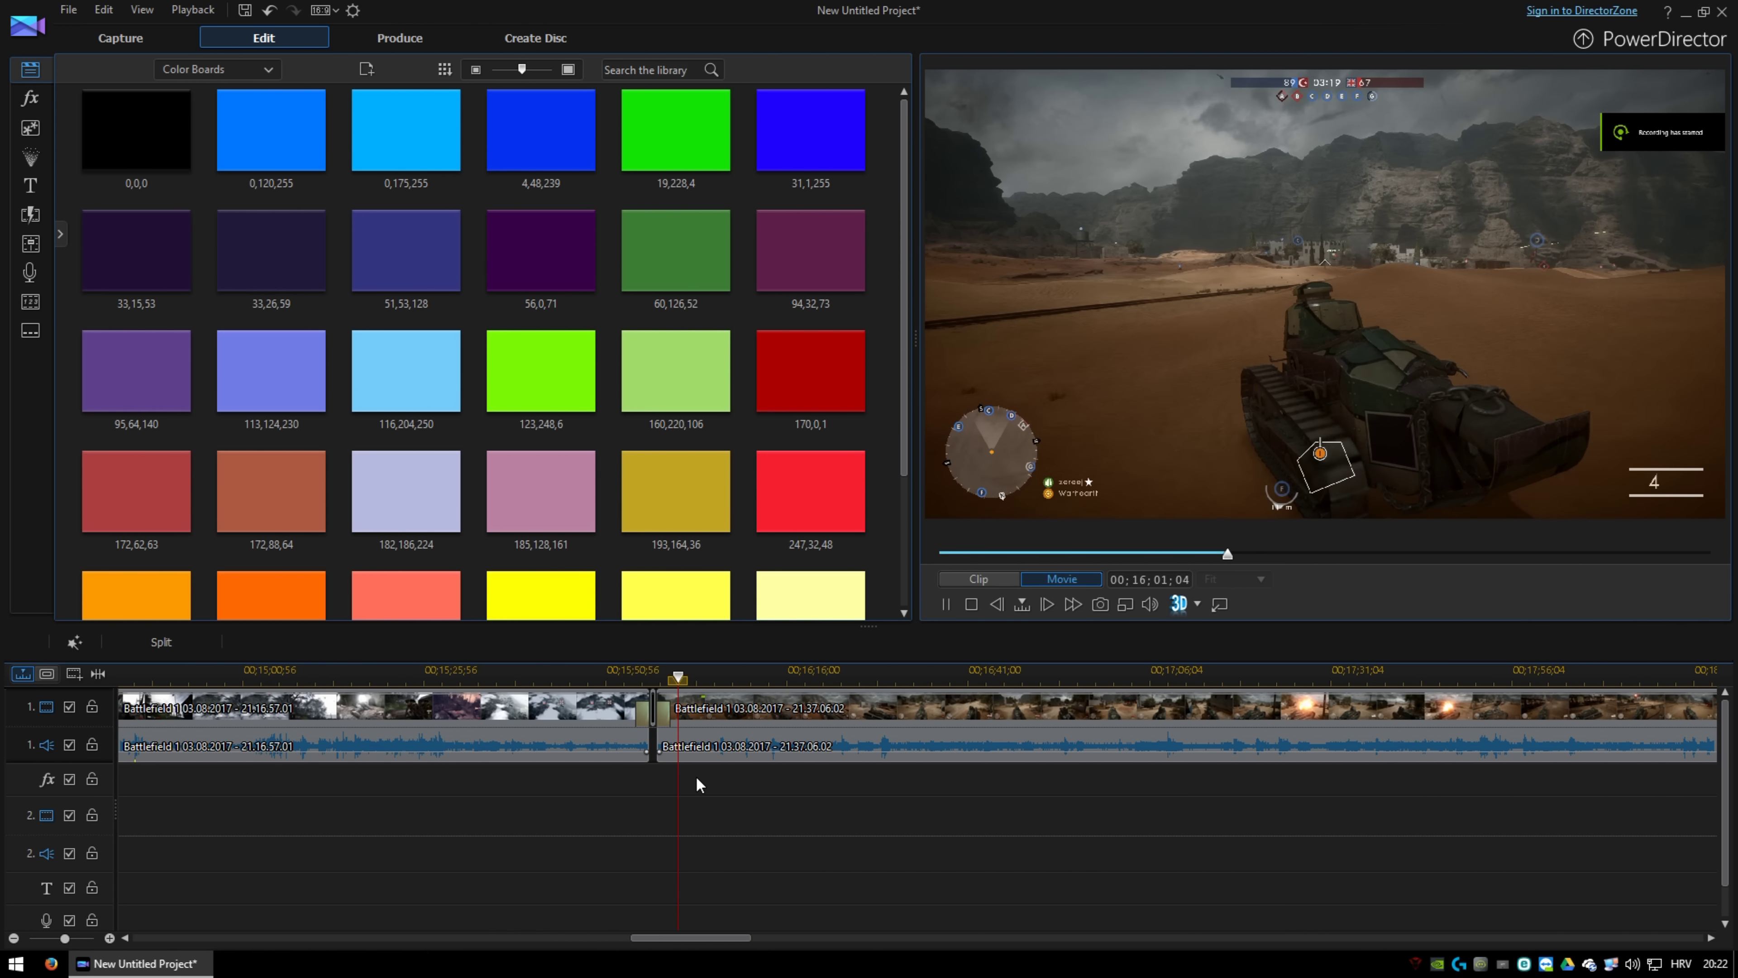
pyautogui.press('space')
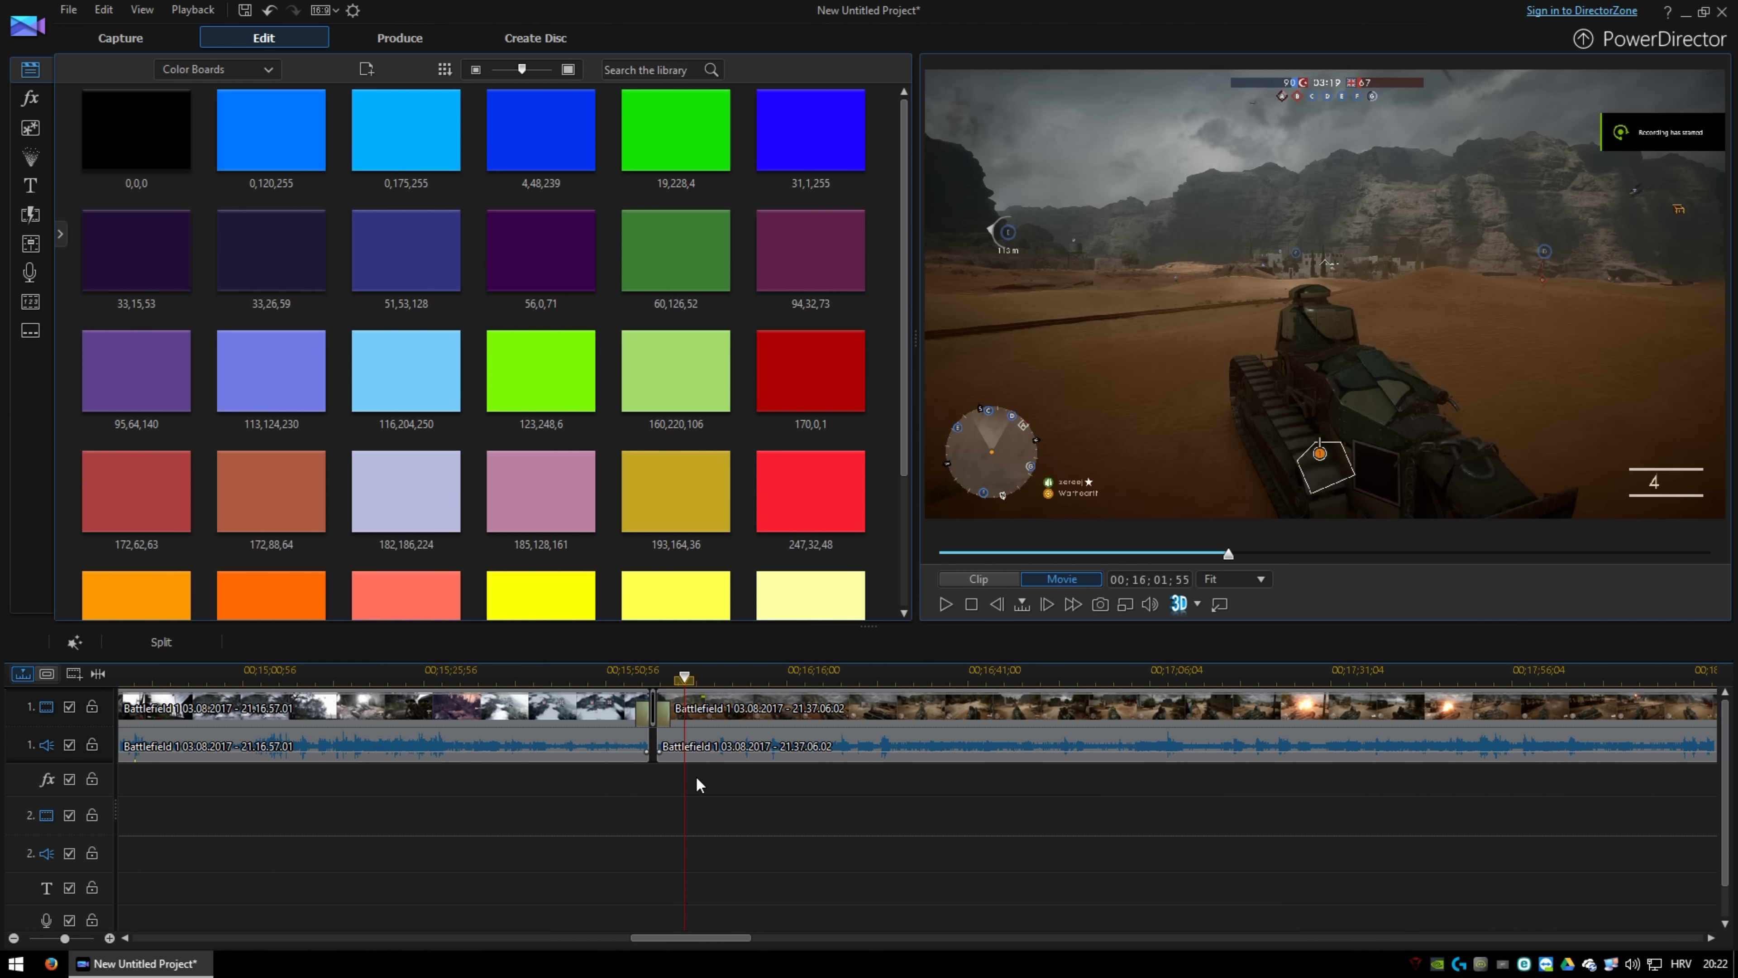
# Remove the black board with Fill Gap and Move All Clips, then play the direct join.
pyautogui.click(651, 723)
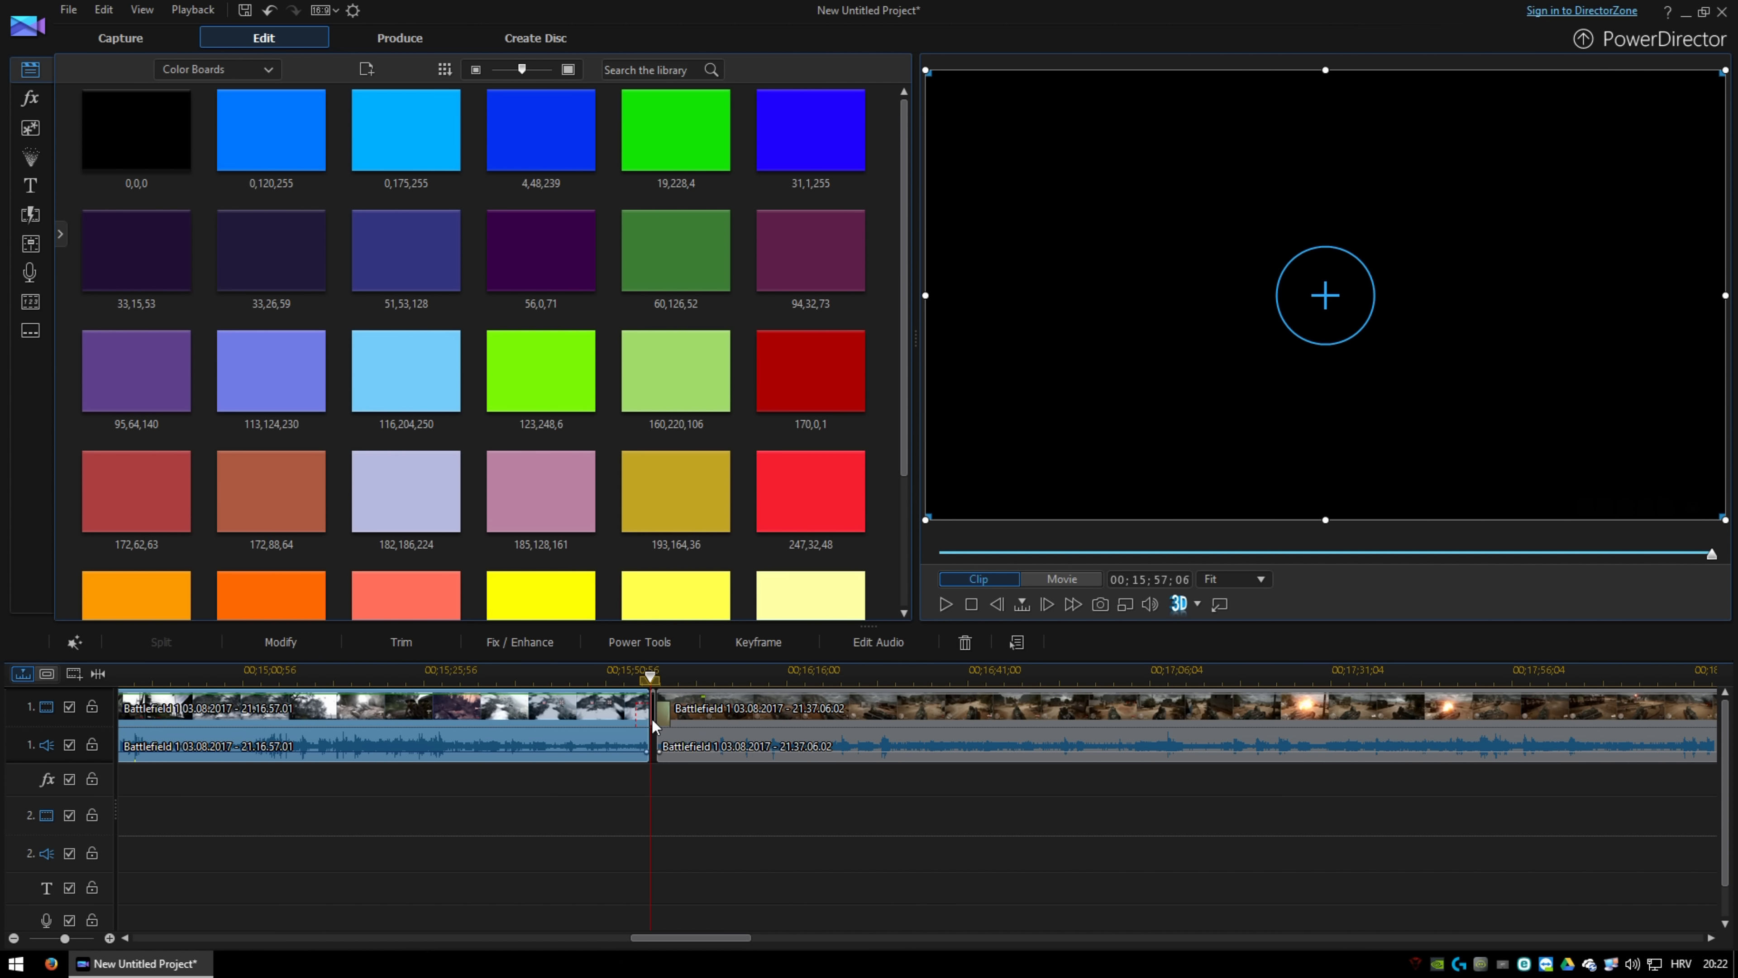
pyautogui.click(655, 719)
pyautogui.rightClick(651, 717)
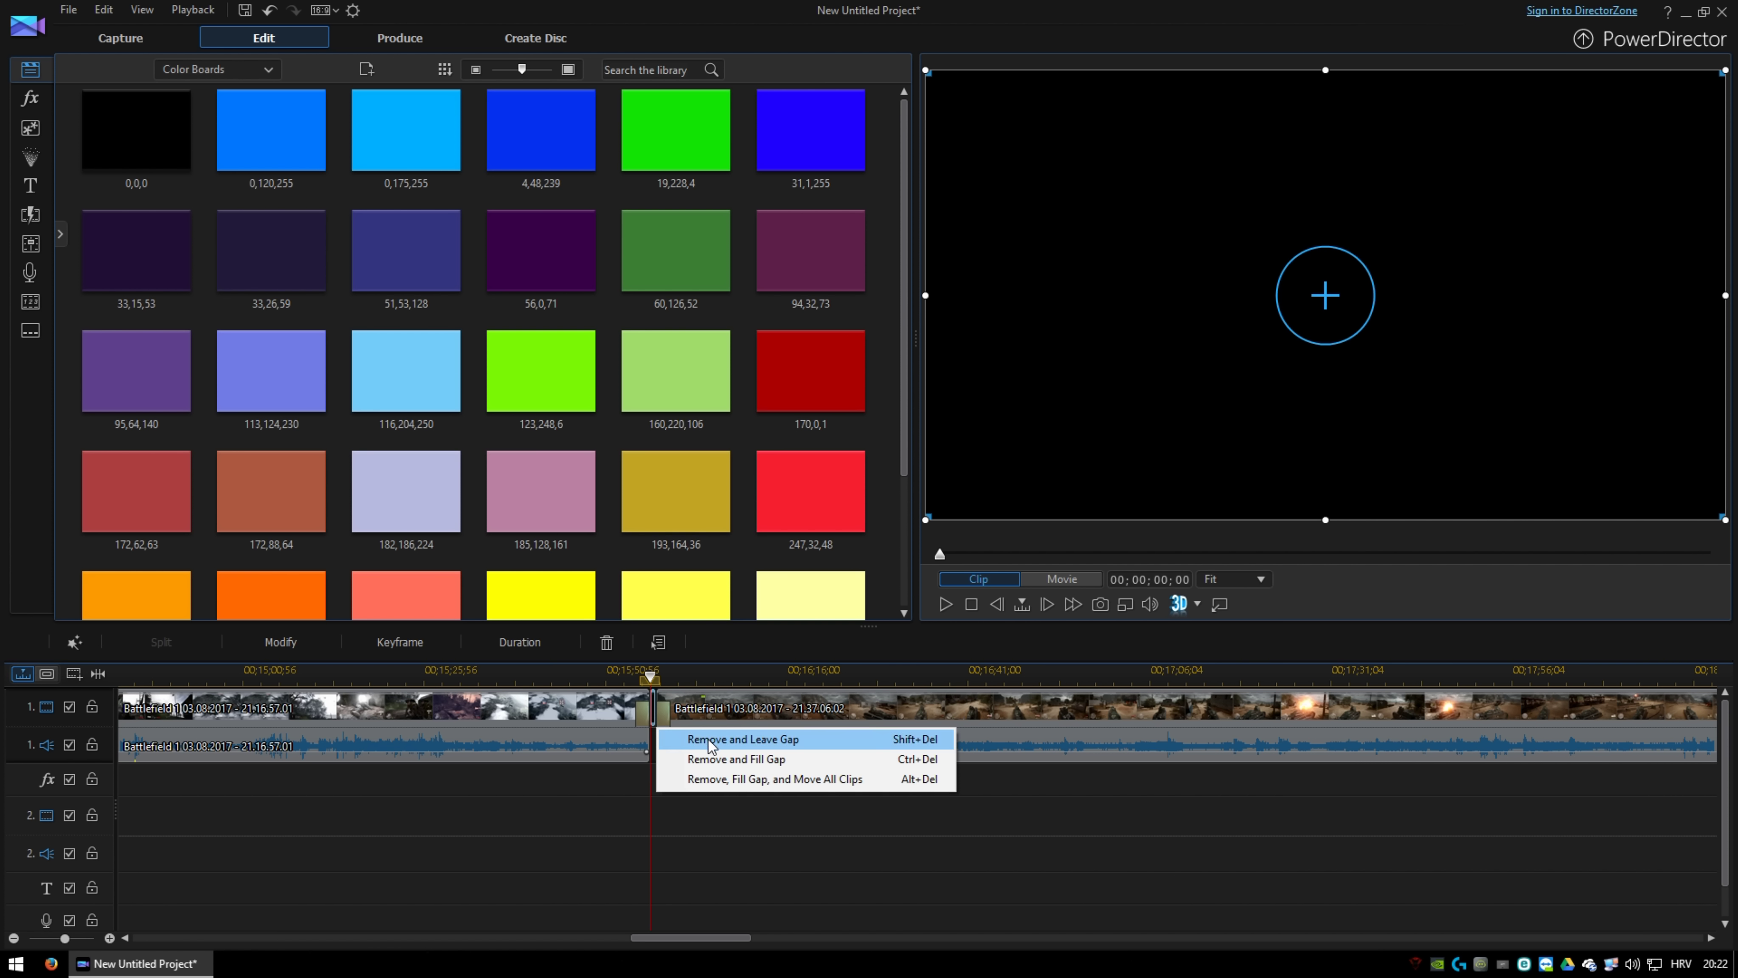
pyautogui.click(726, 779)
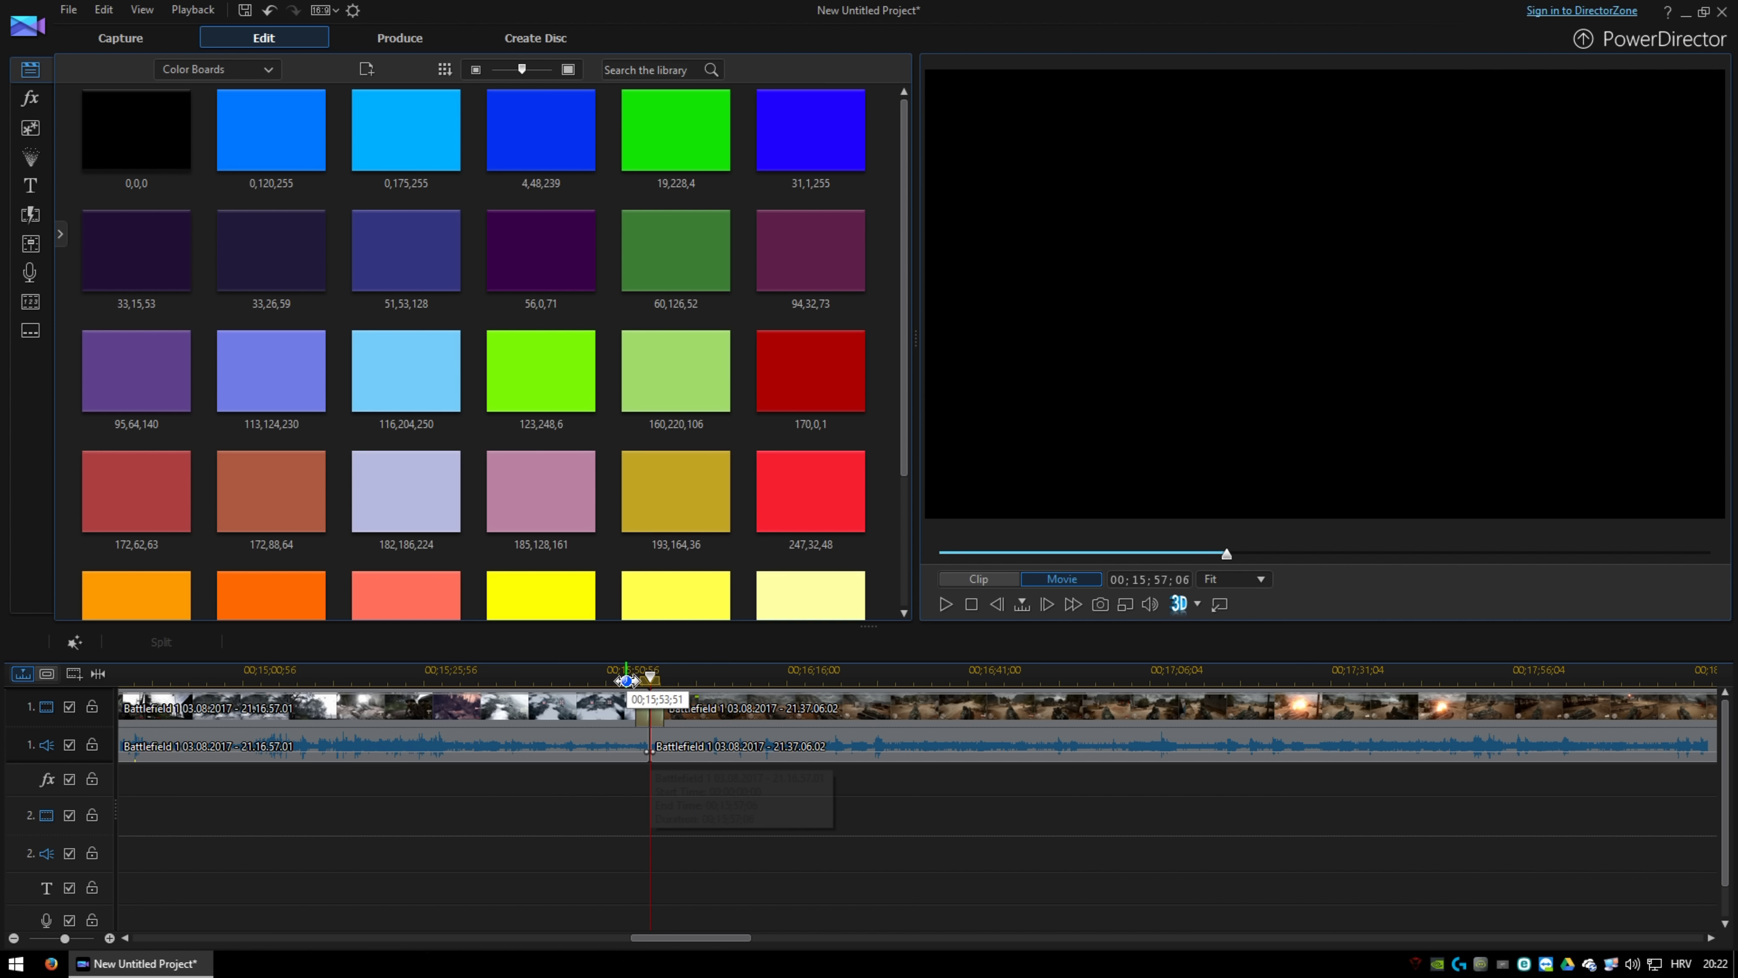
pyautogui.press('space')
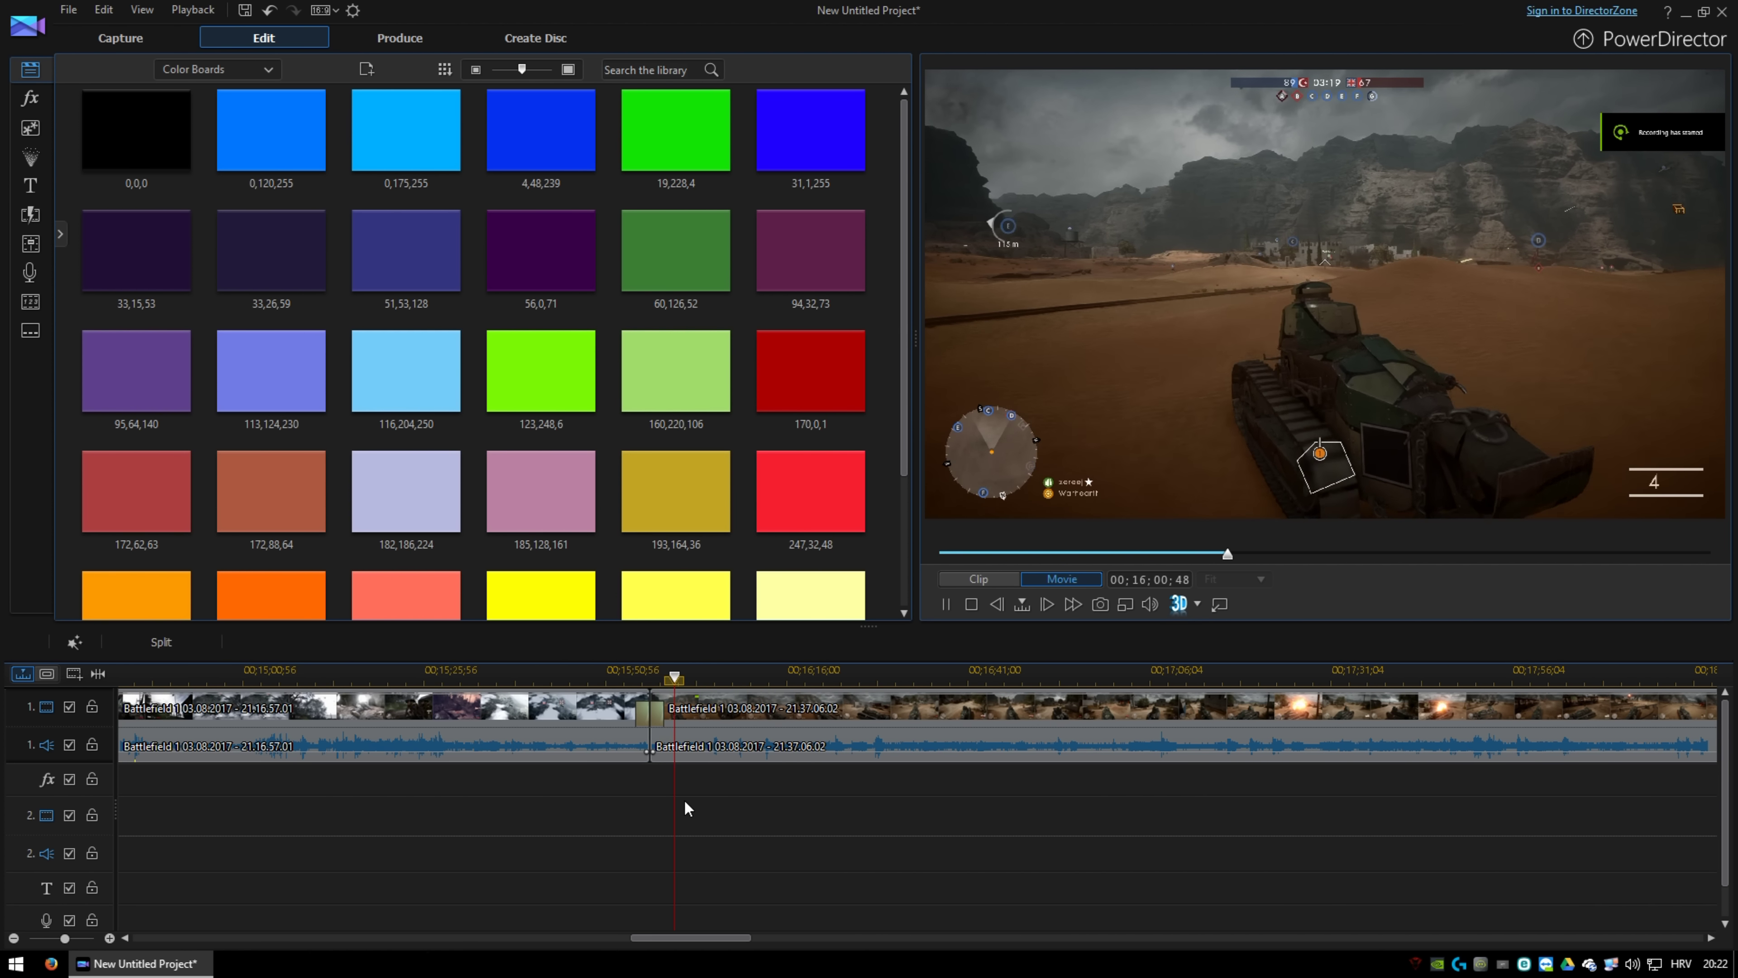
# Stop playback and switch the library back to the imported Battlefield clips.
pyautogui.click(684, 800)
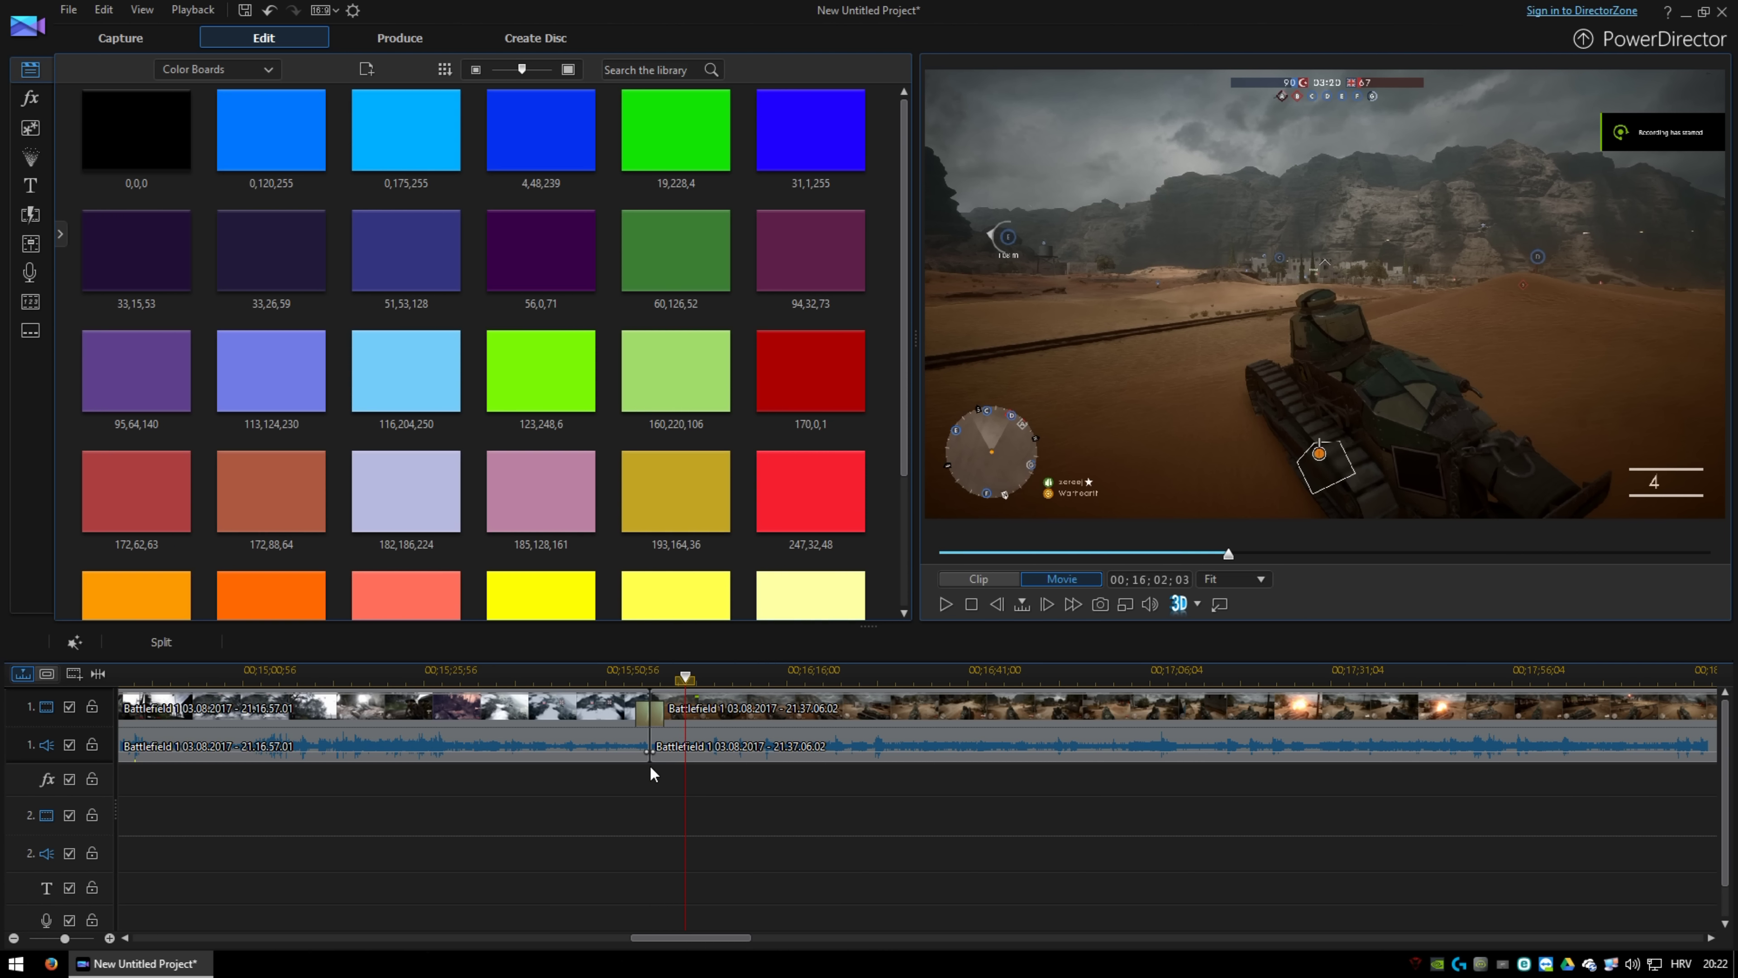
pyautogui.click(230, 69)
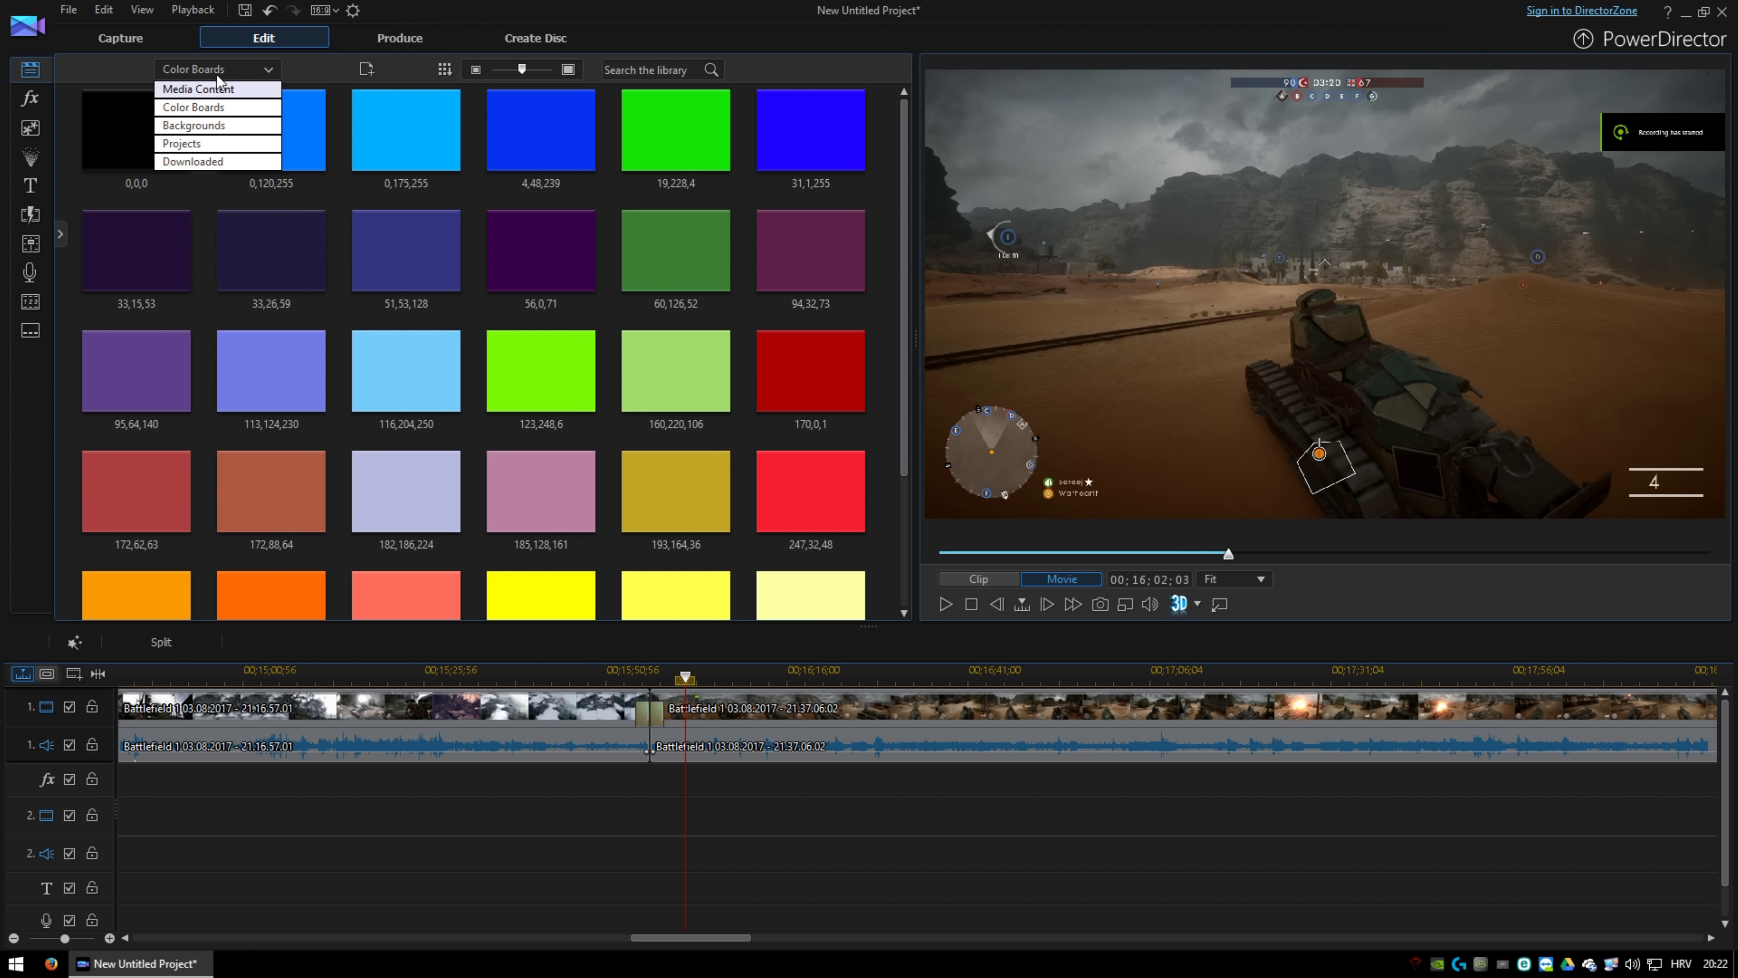
pyautogui.click(218, 88)
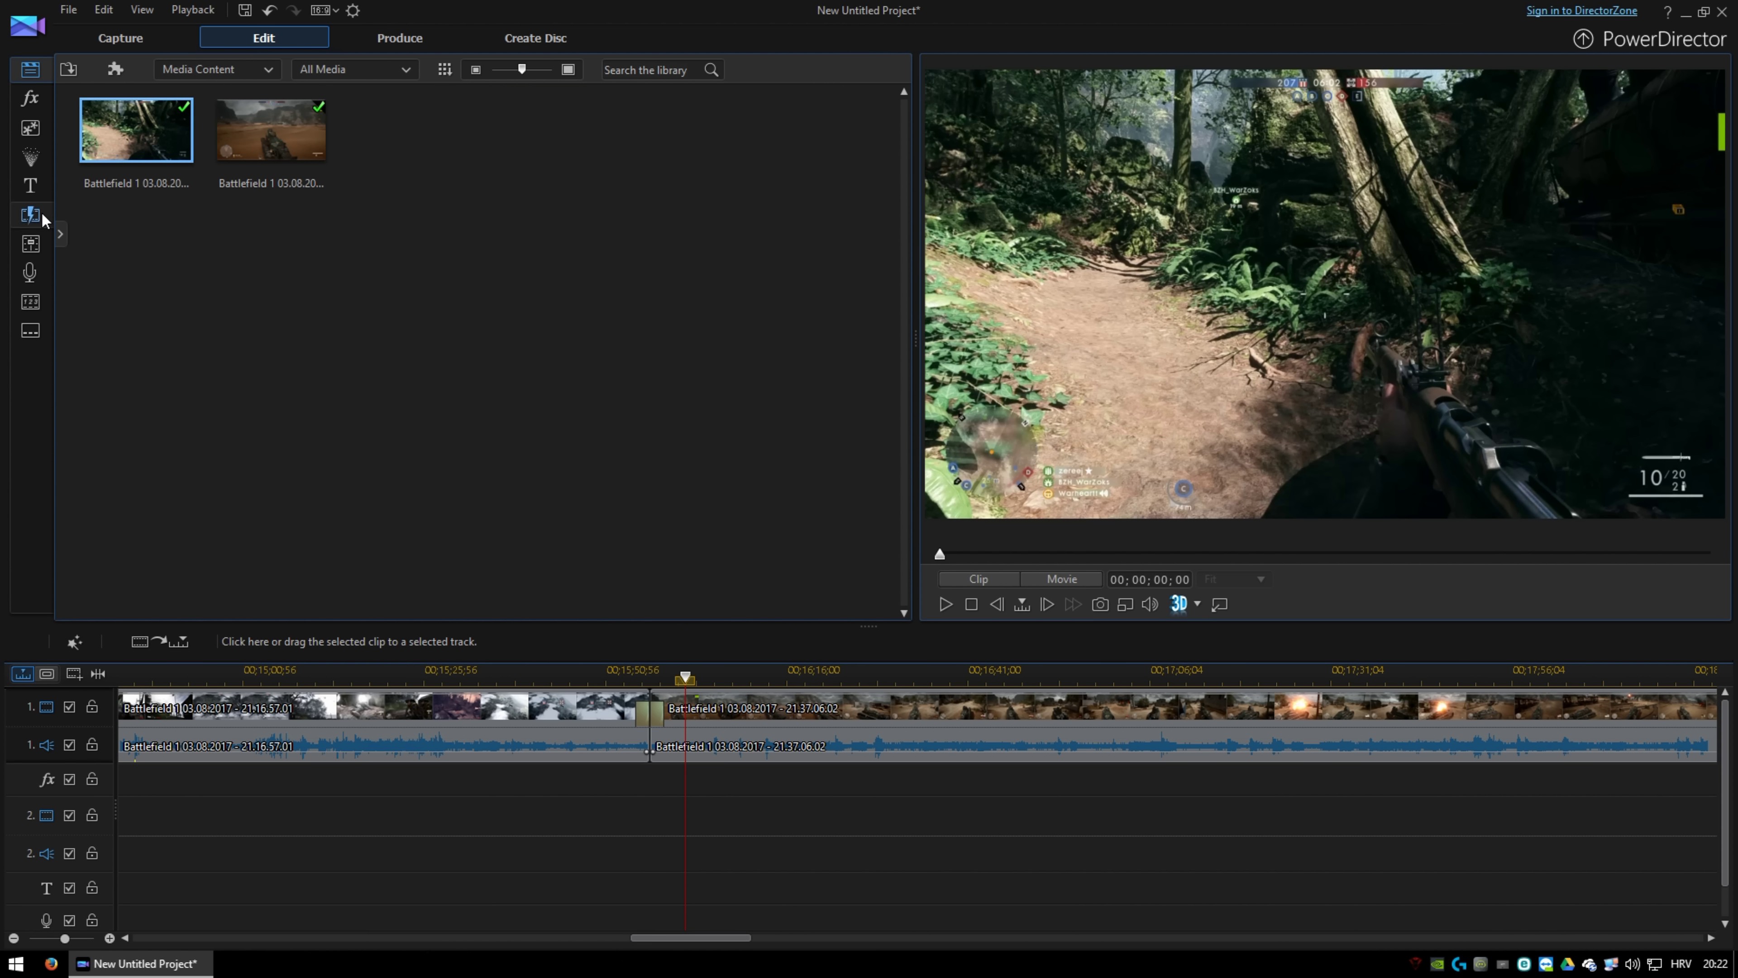
pyautogui.click(225, 71)
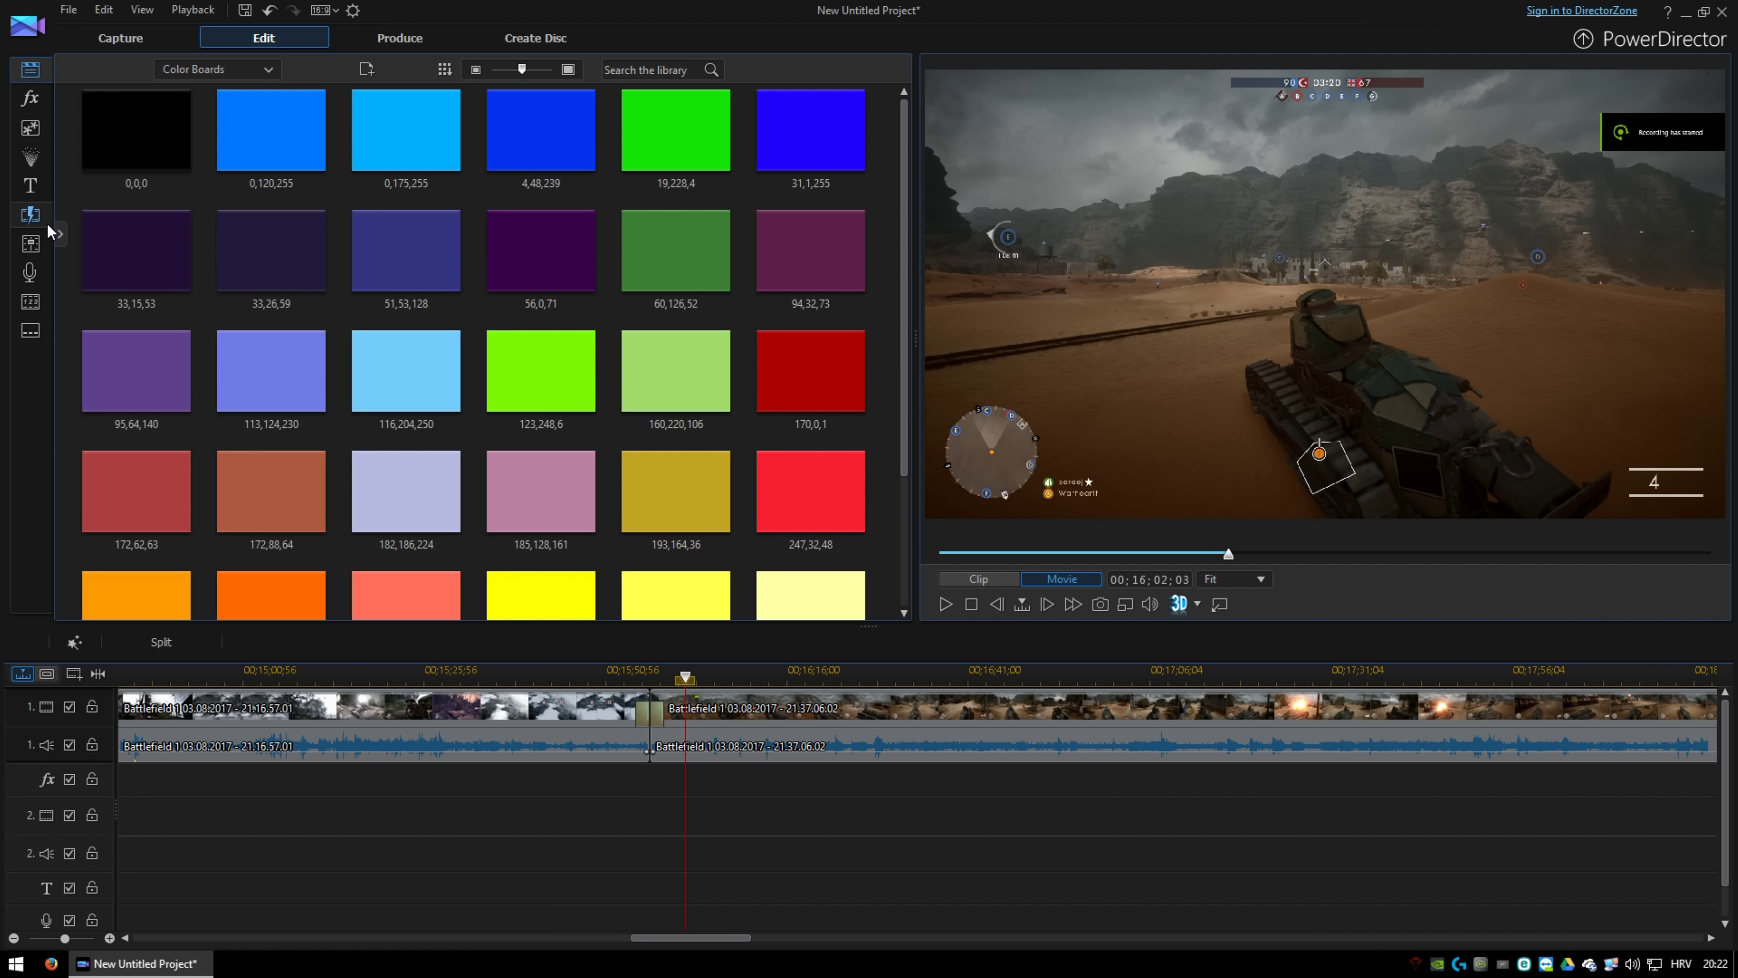
# Browse the Transition Room's transitions, then move to the Produce tab.
pyautogui.click(31, 215)
pyautogui.scroll(-10, 426, 397)
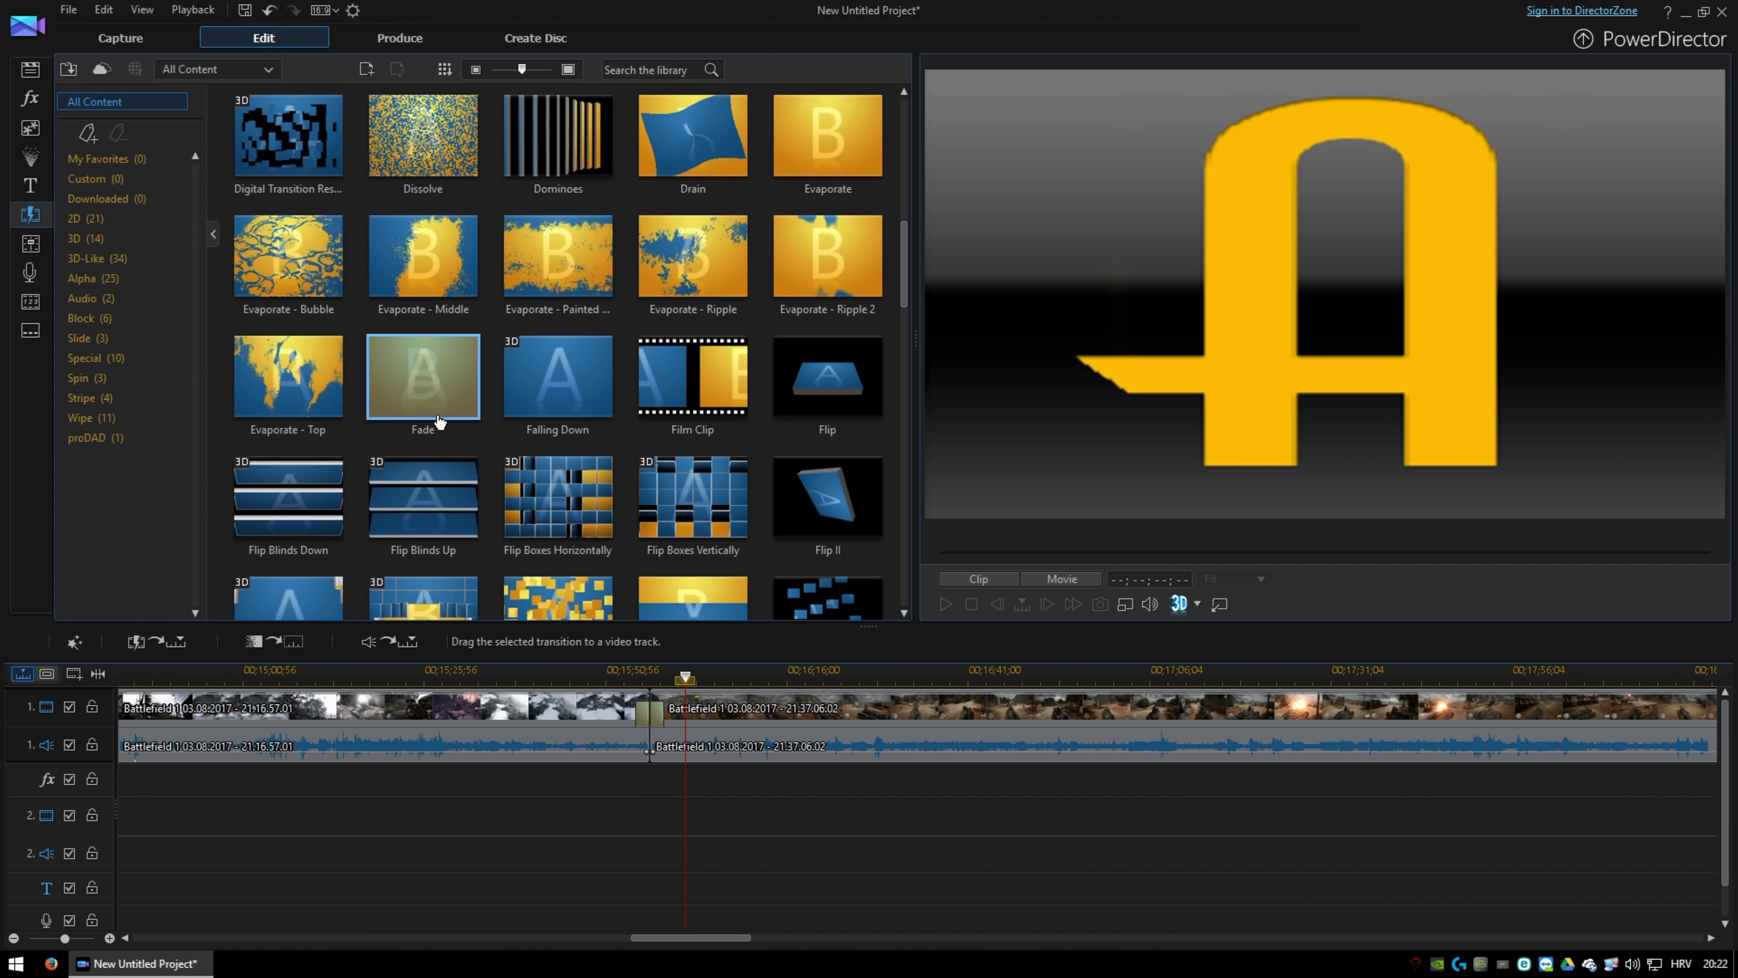
pyautogui.scroll(-3, 446, 428)
pyautogui.scroll(-3, 450, 430)
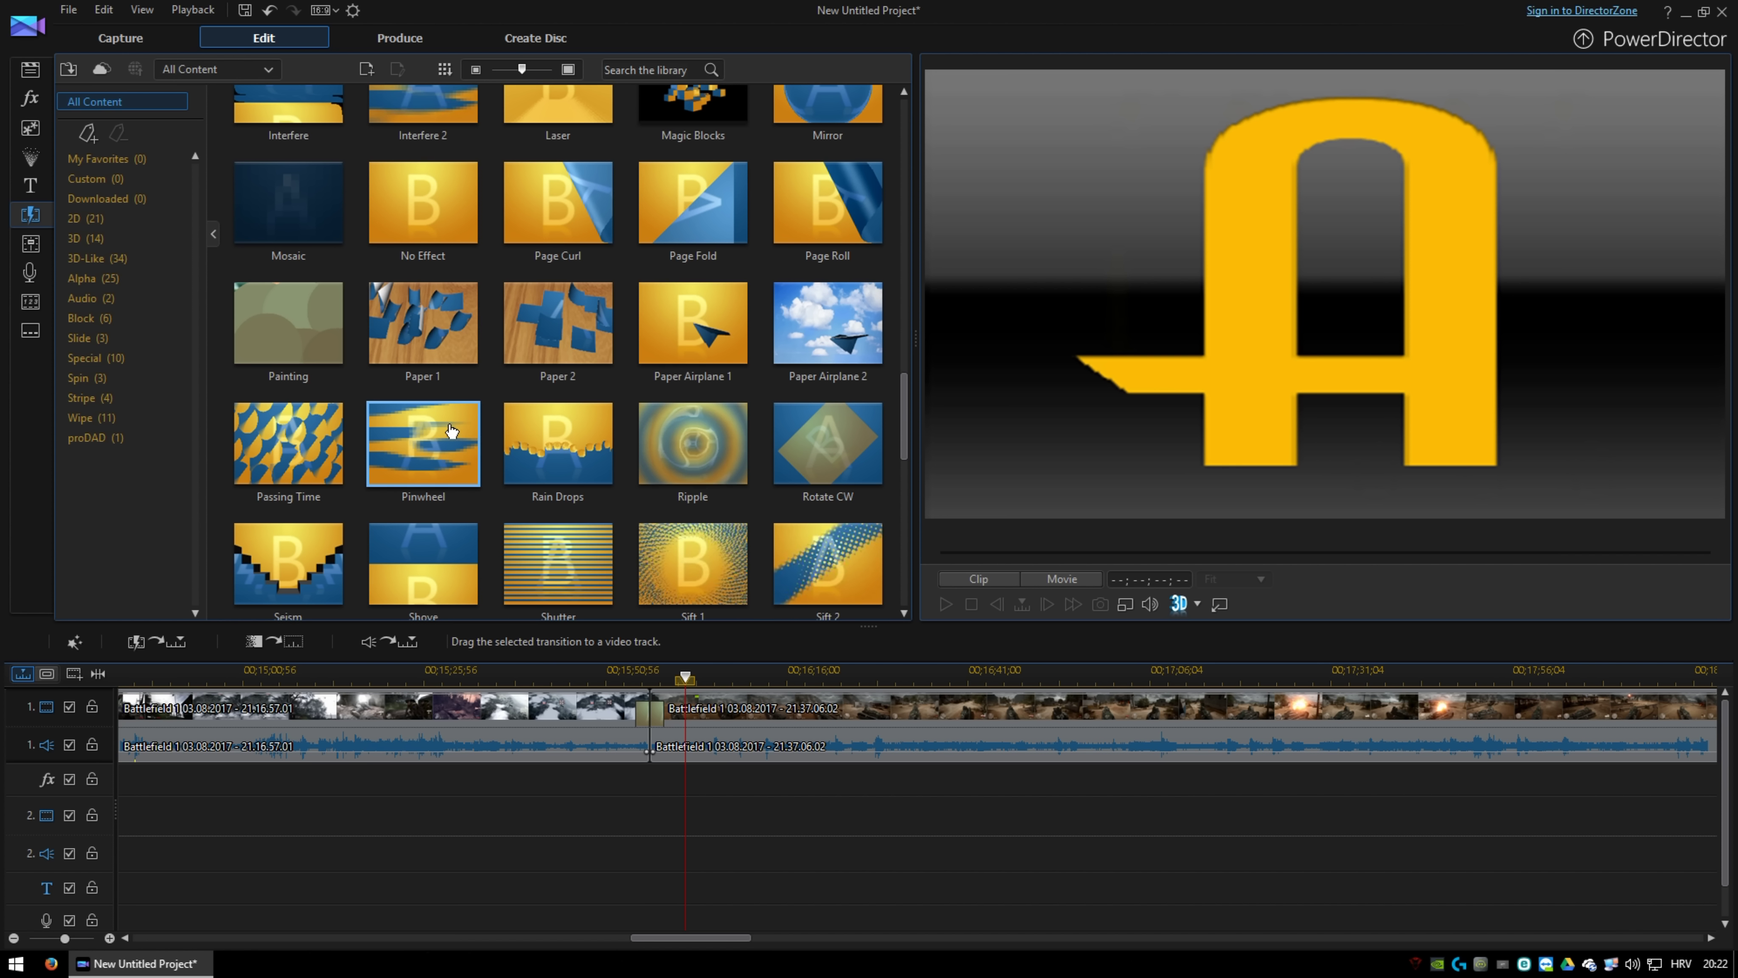
pyautogui.scroll(10, 448, 425)
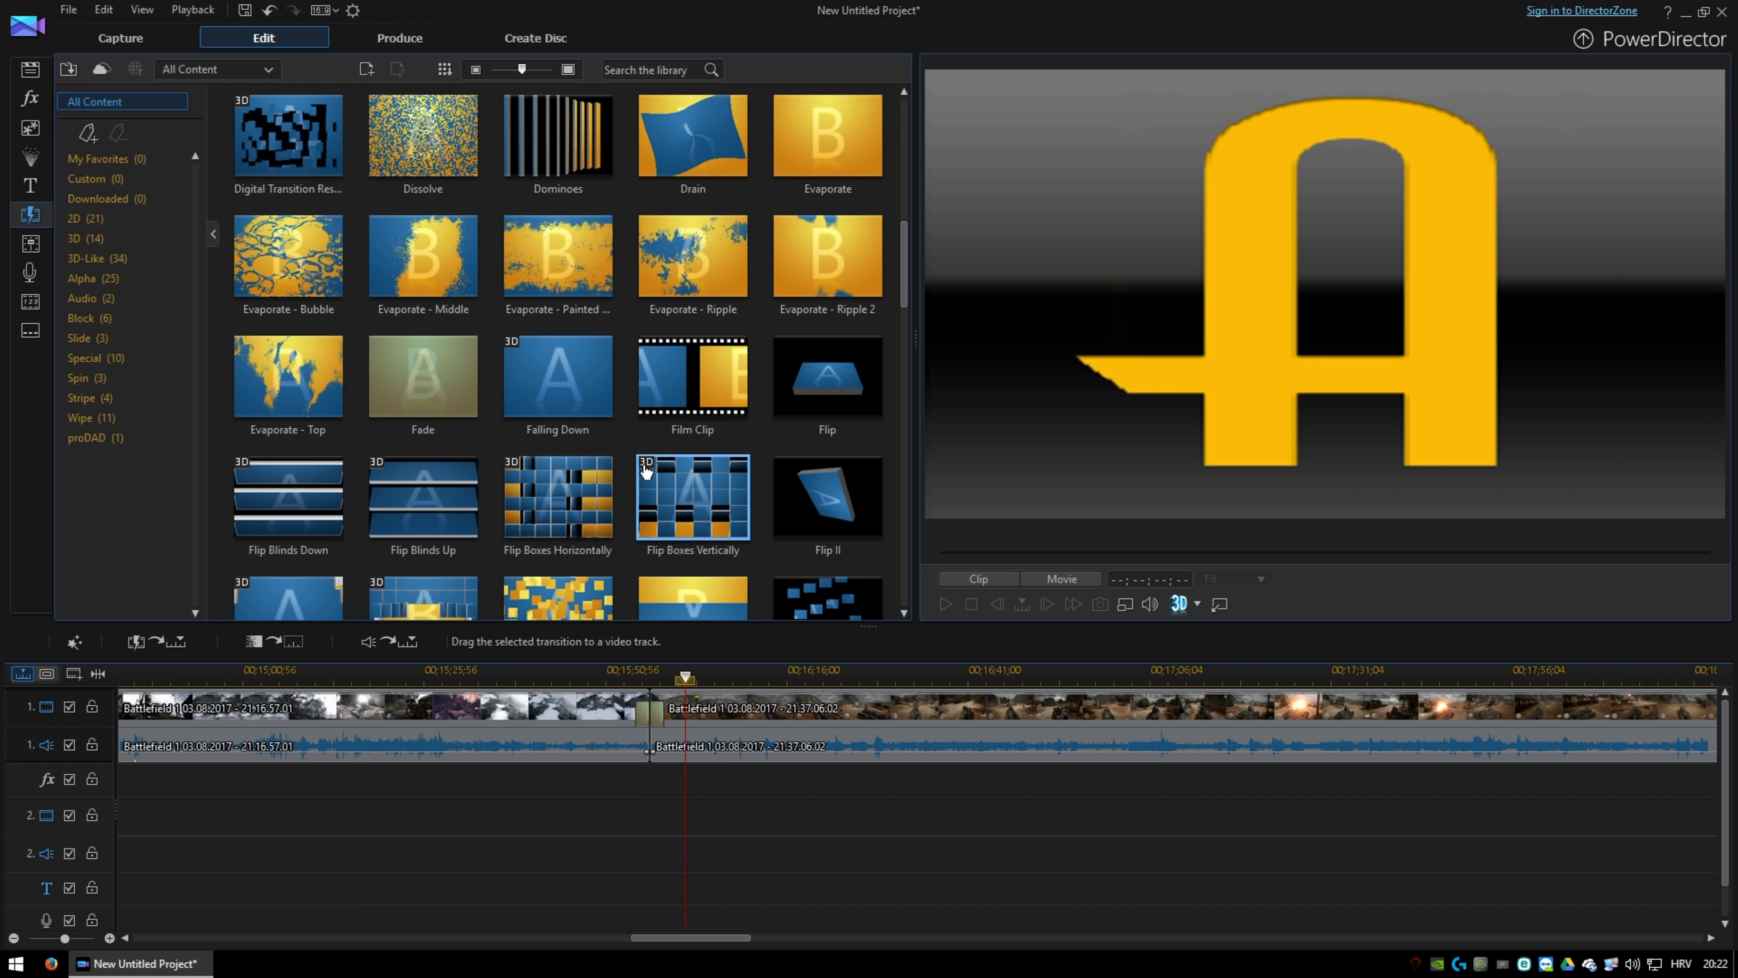
pyautogui.click(418, 36)
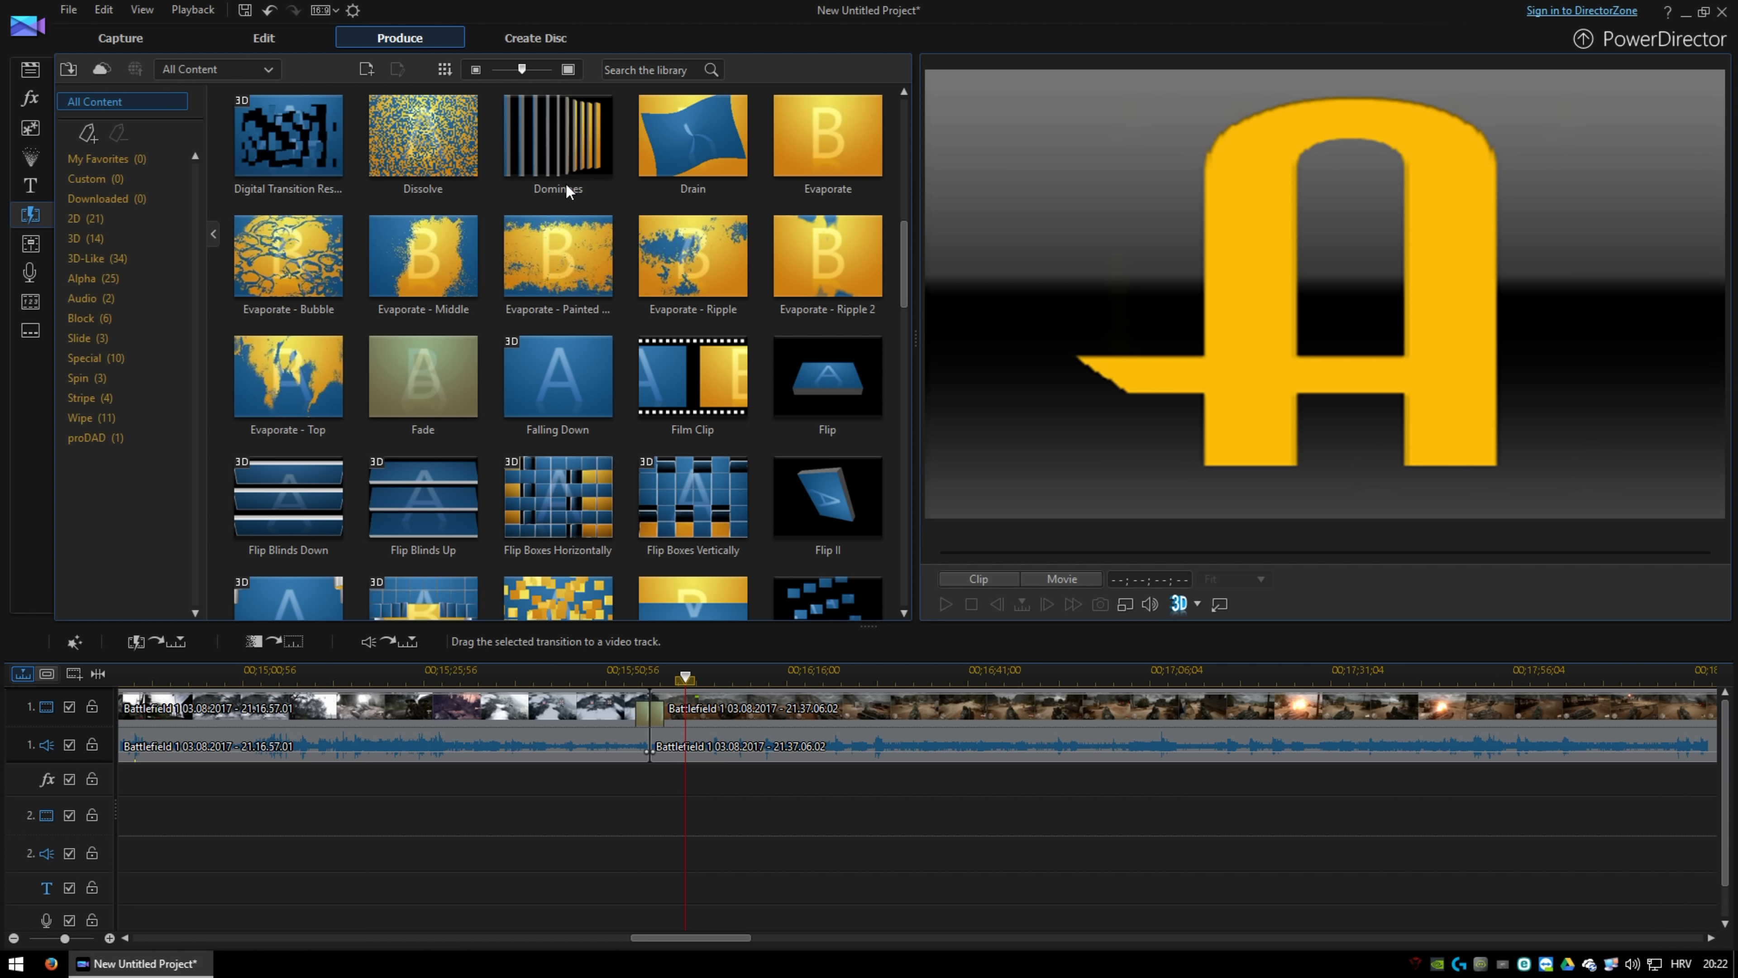